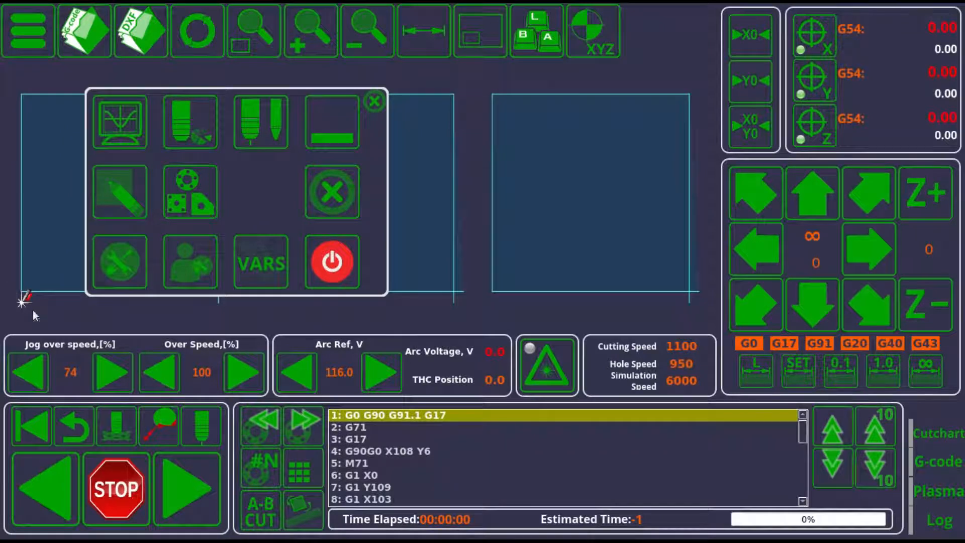
Close the open popup, switch to the file manager and open the .config/myCNC/profiles folder inside the mycnc home folder.
click(367, 103)
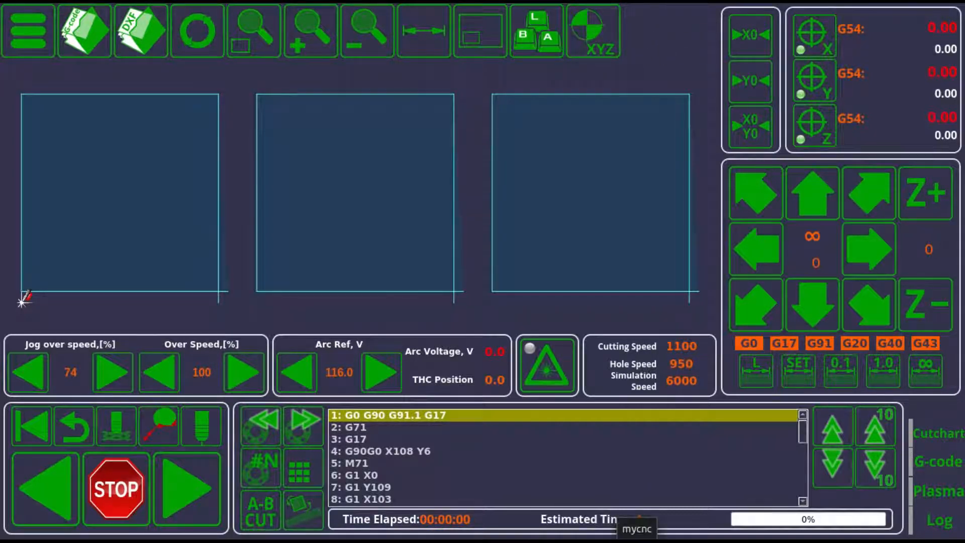
click(637, 540)
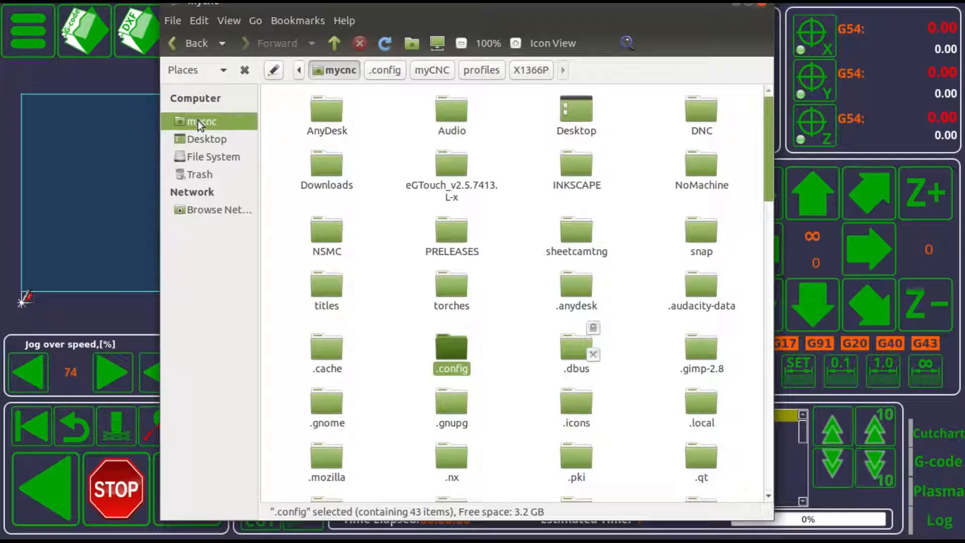
double_click(441, 345)
double_click(566, 323)
double_click(324, 113)
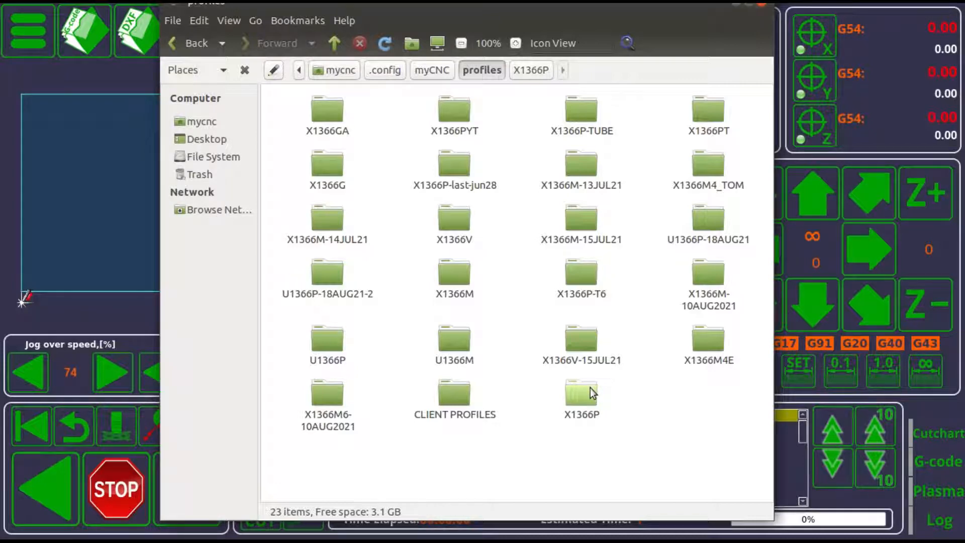
Switch to myCNC and look up the current profile name in the configuration's information page, then return to the main screen.
click(76, 170)
click(23, 34)
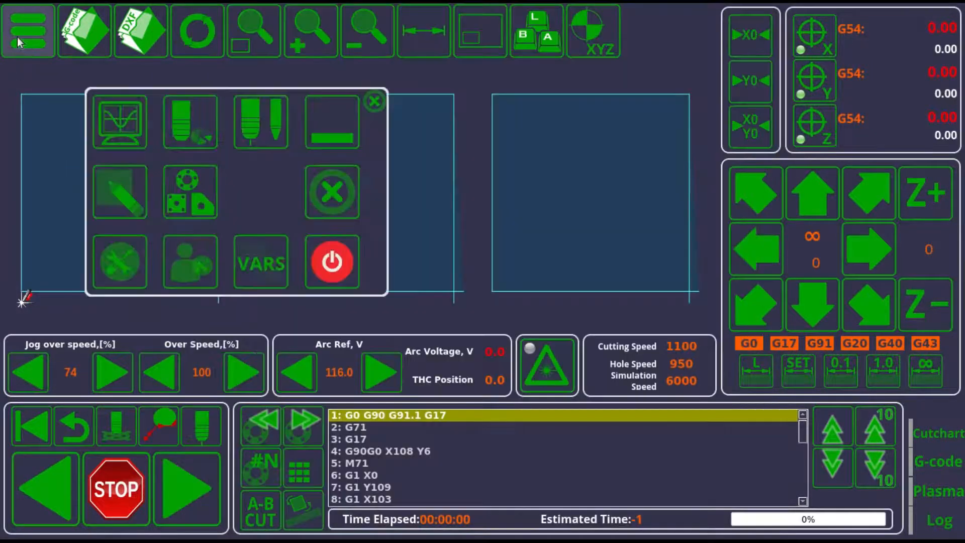
click(111, 273)
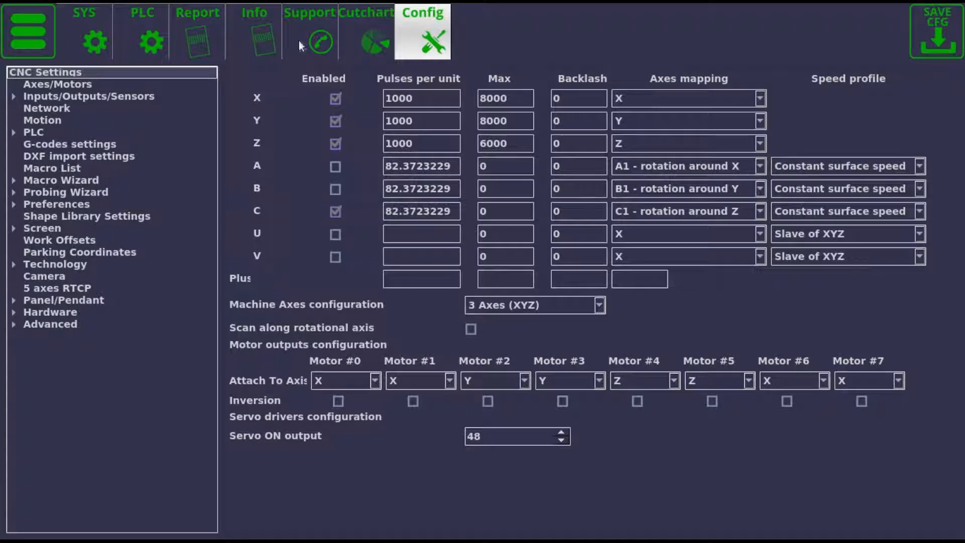
click(254, 31)
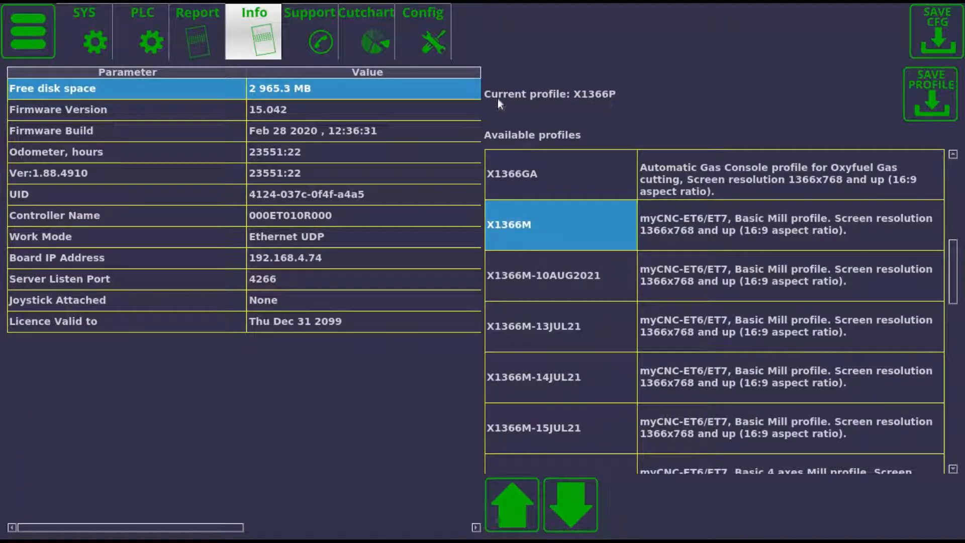
click(44, 41)
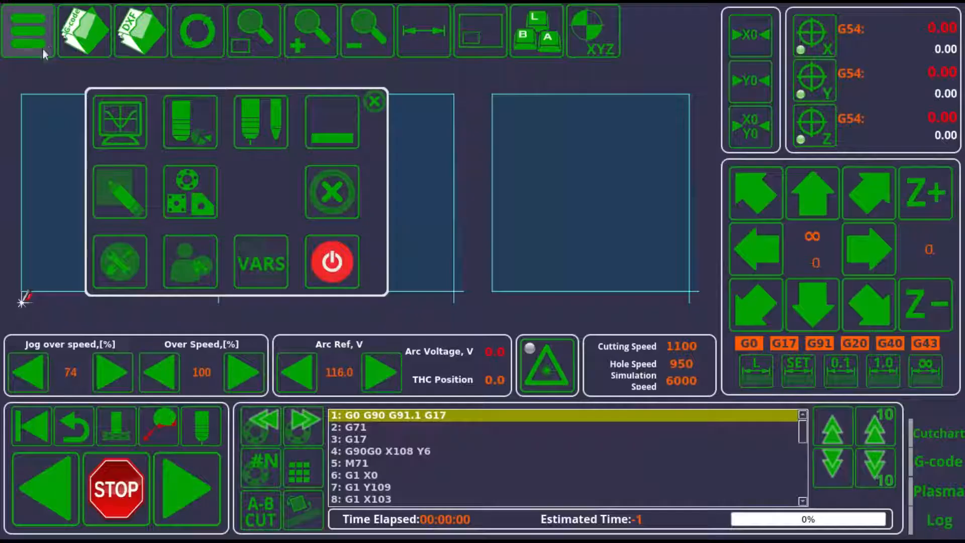
Switch to the file manager and open cnc-screen.xml from the X1366P profile folder in the text editor.
key(alt+Tab)
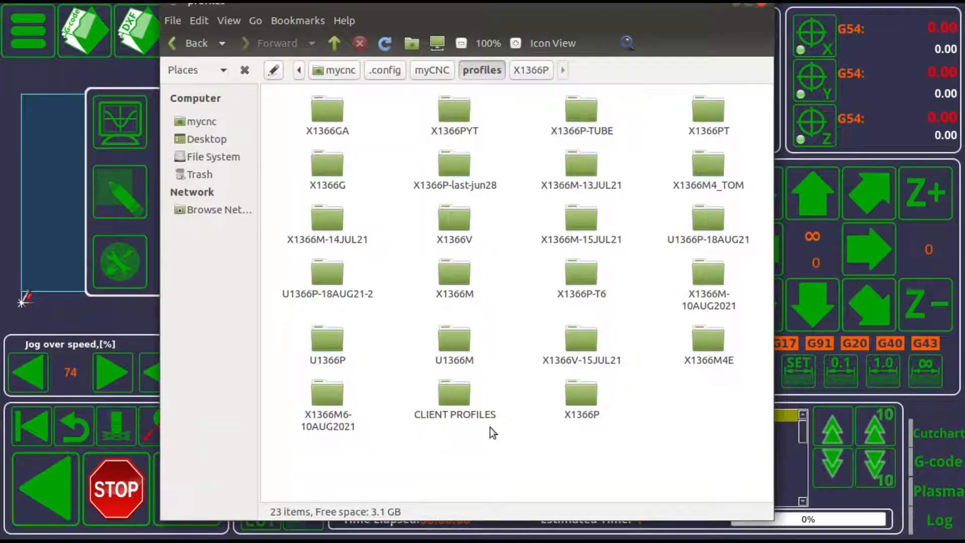
double_click(580, 392)
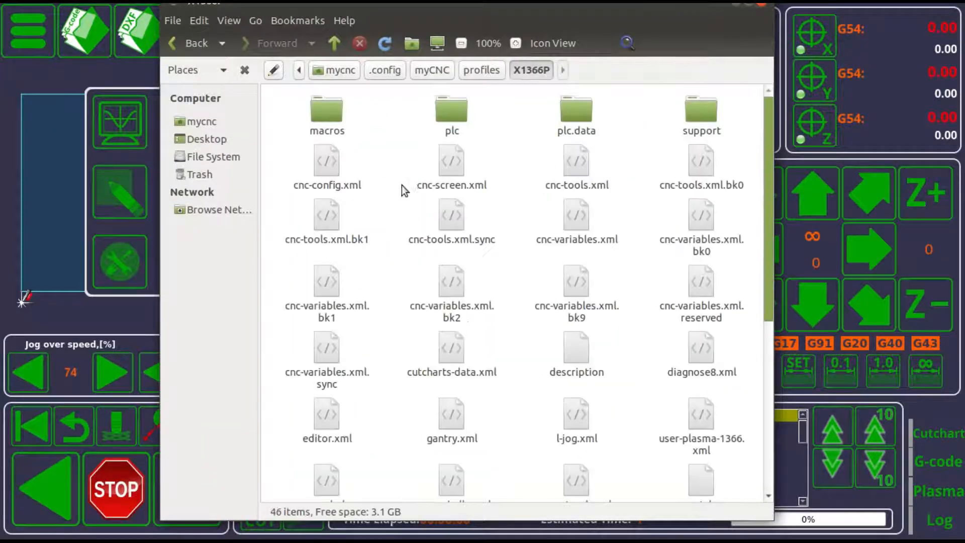
double_click(453, 152)
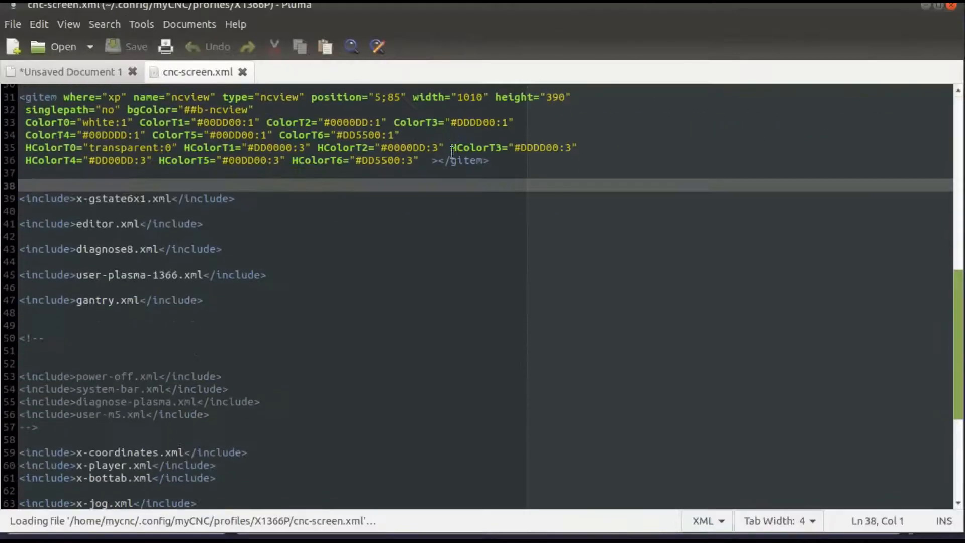
Examine the gitem definitions and include lines in cnc-screen.xml and compare the includes with the XML files in the profile folder.
scroll(80, 298, up, 10)
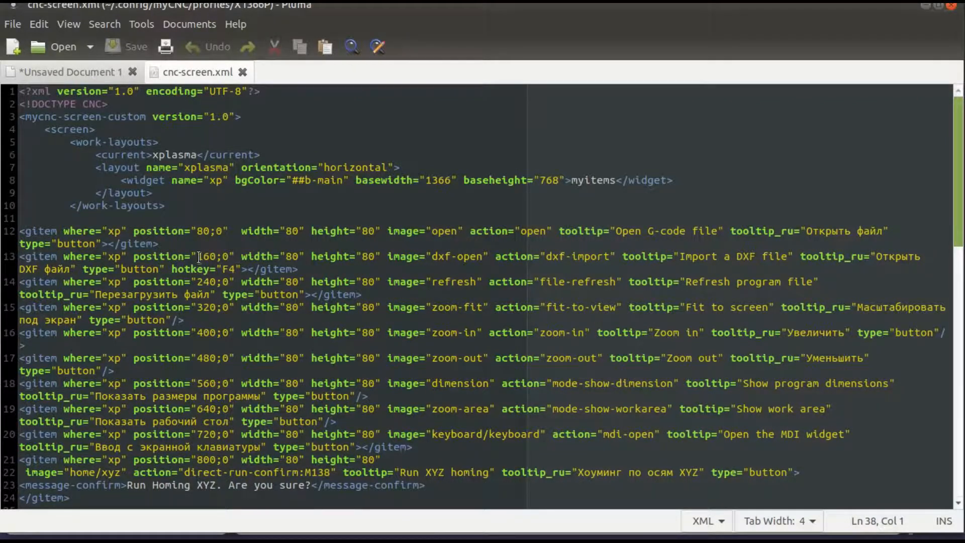
scroll(175, 260, down, 15)
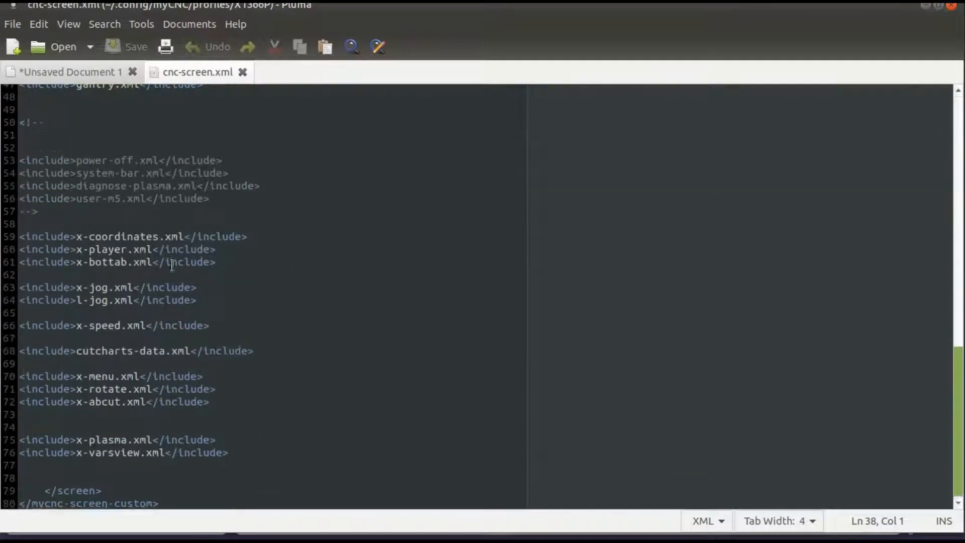
drag(259, 463, 10, 200)
key(alt+Tab)
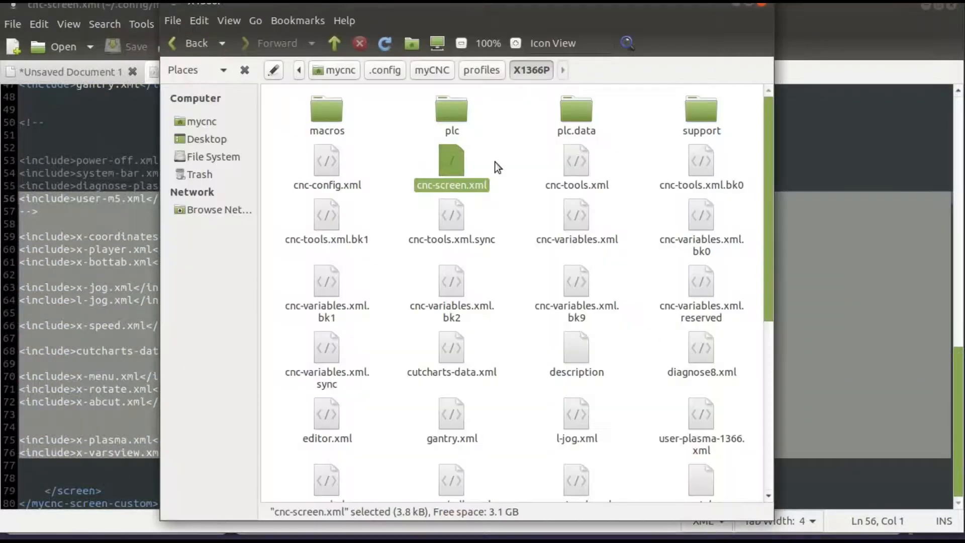
scroll(538, 366, down, 5)
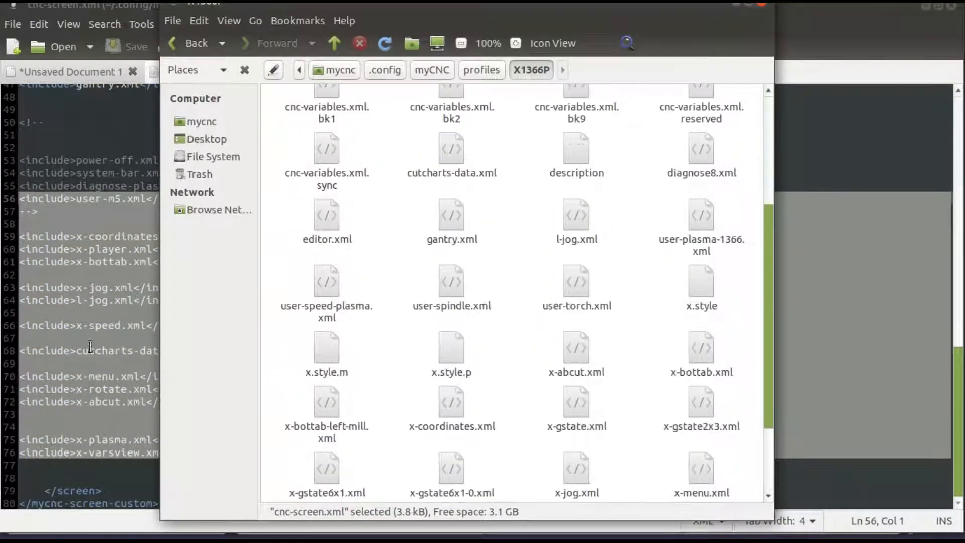
click(58, 262)
scroll(130, 292, up, 10)
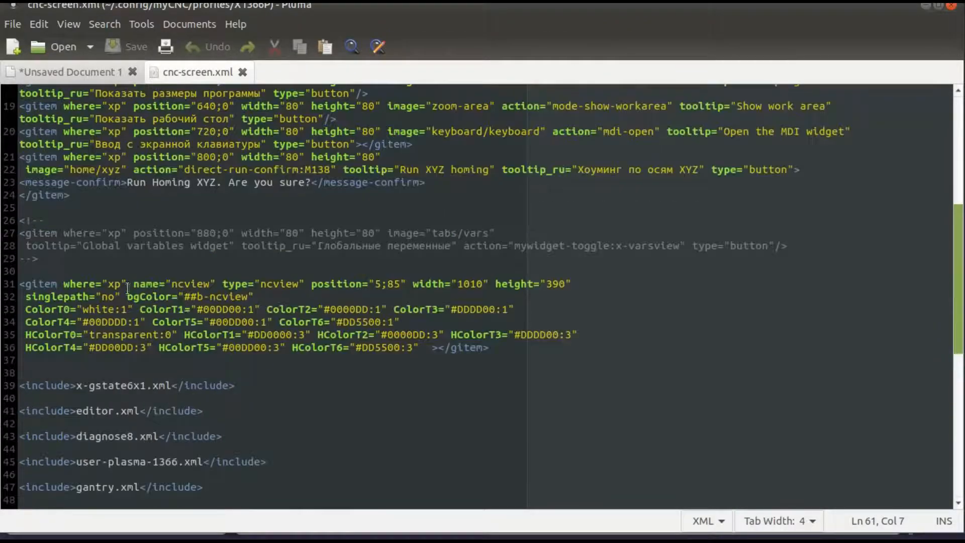
Copy the parking button gitem line from Unsaved Document 1 and paste it into cnc-screen.xml below the ncview item.
click(531, 347)
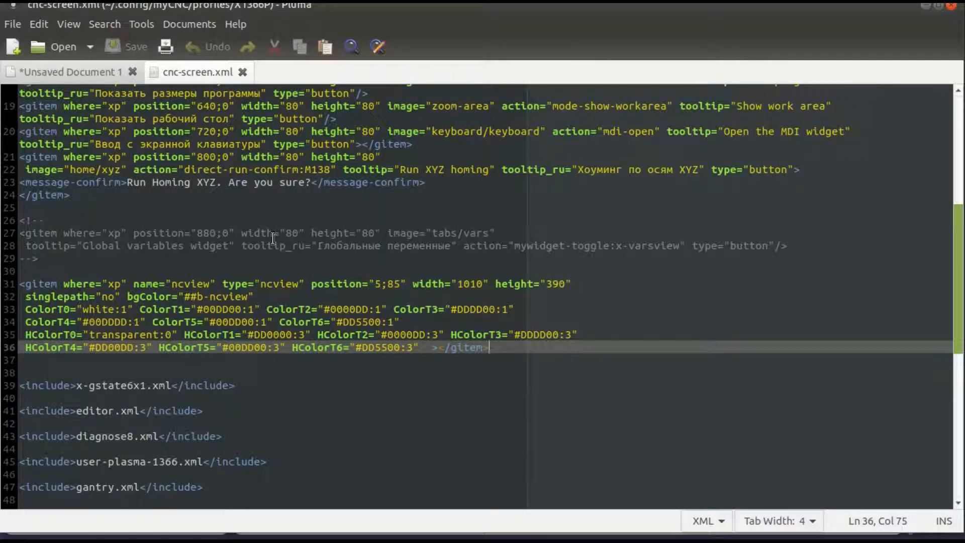
click(57, 73)
click(285, 131)
drag(285, 132, 15, 117)
key(ctrl+c)
click(173, 80)
key(Return)
key(Return)
key(ctrl+v)
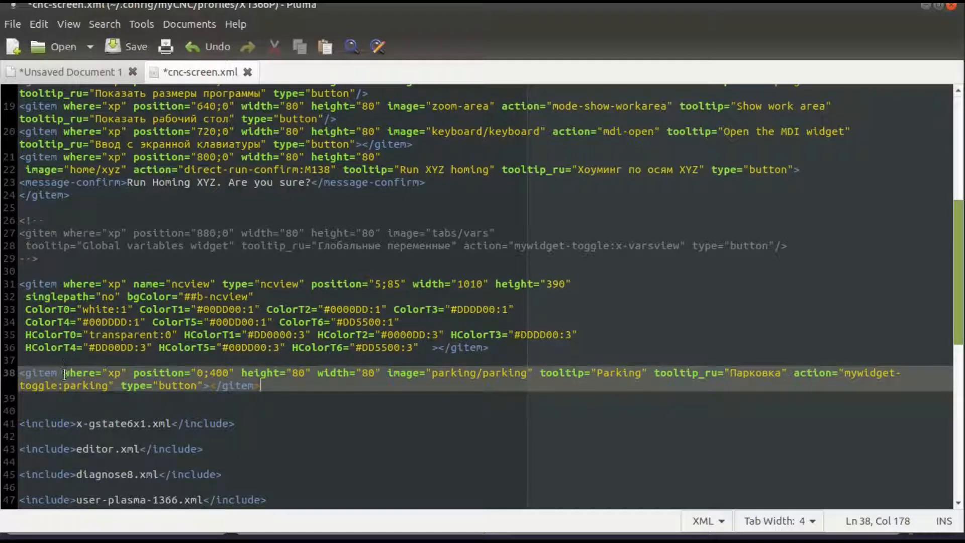
Examine the where and position attributes of the parking button and compare them with the XYZ homing button's position.
drag(64, 374, 125, 373)
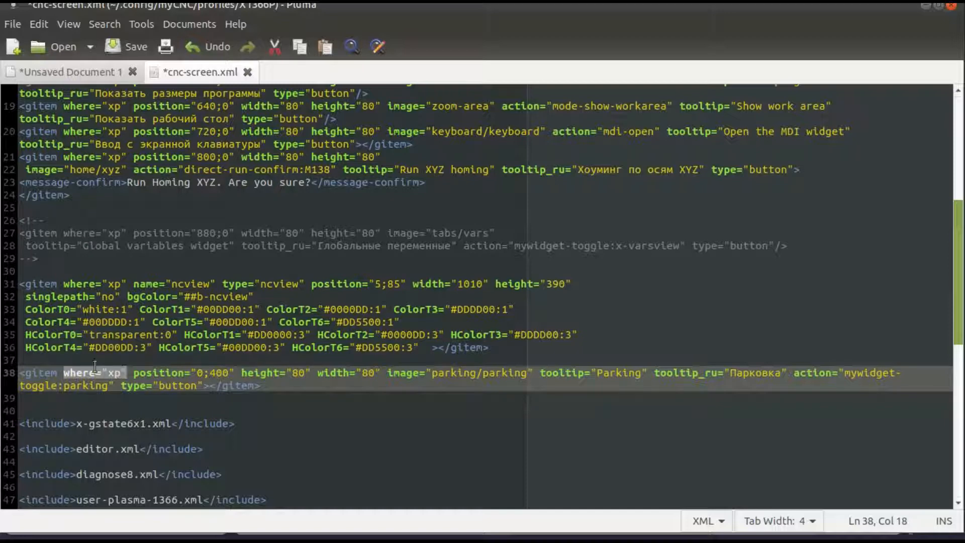
click(142, 373)
drag(143, 371, 234, 373)
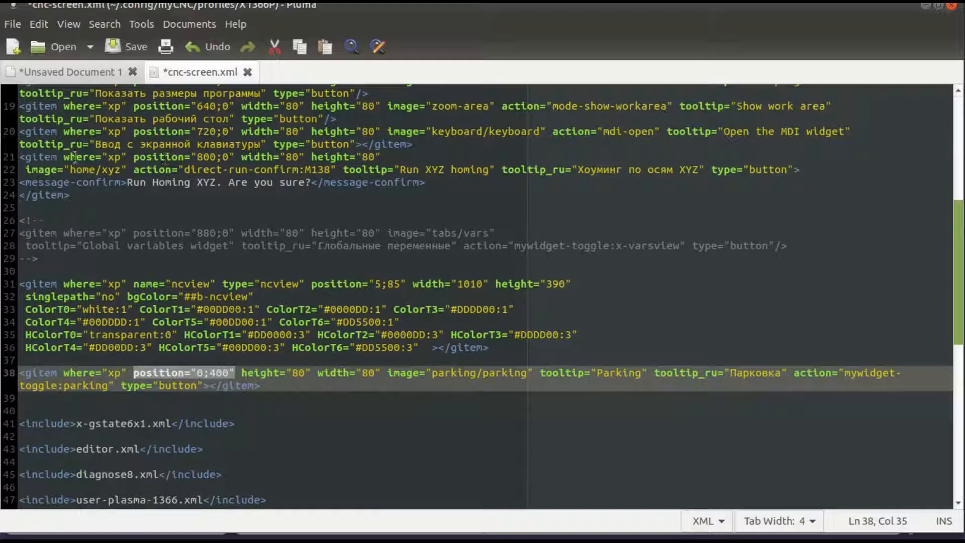
drag(21, 157, 861, 165)
click(188, 173)
drag(134, 157, 232, 154)
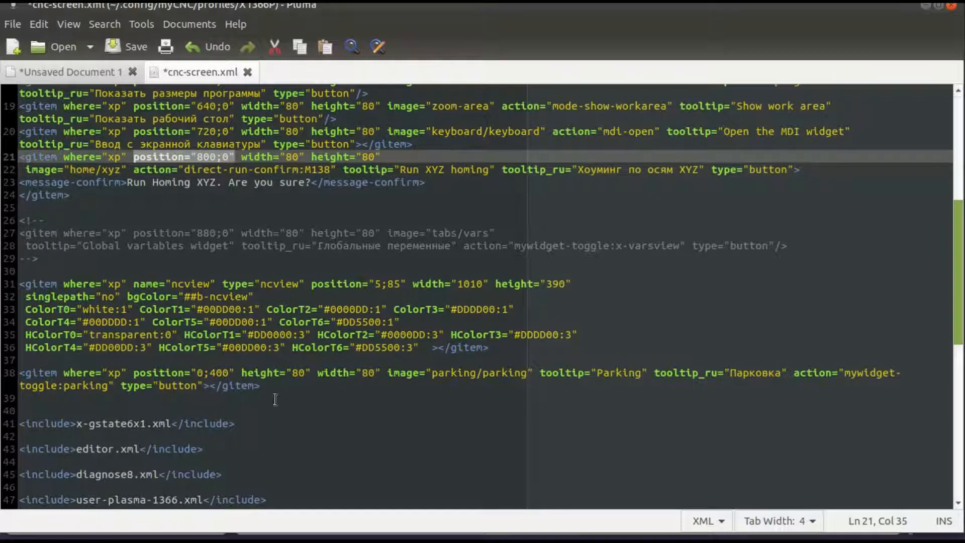
Set the parking button's position attribute to "880;0".
click(202, 373)
double_click(202, 373)
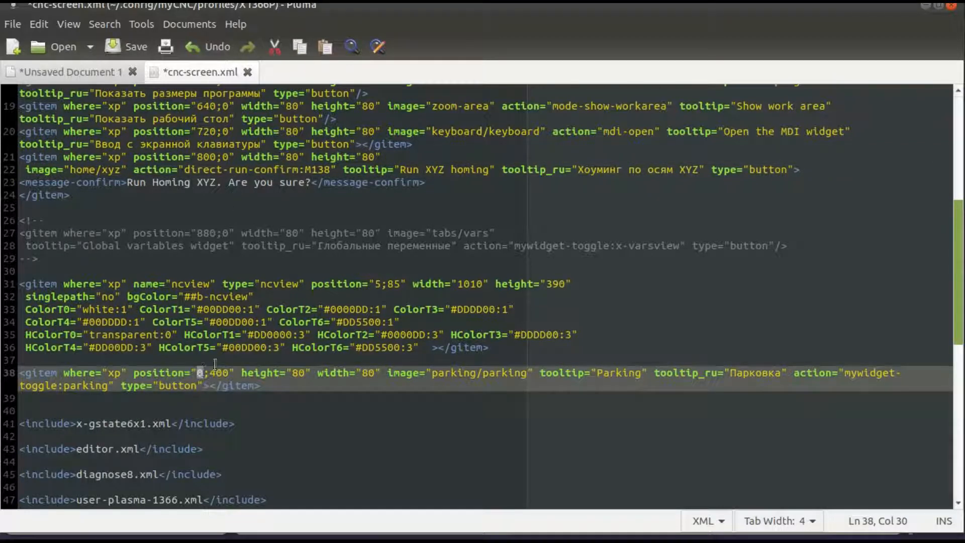
text(880)
key(Right)
key(Delete)
key(Delete)
key(Delete)
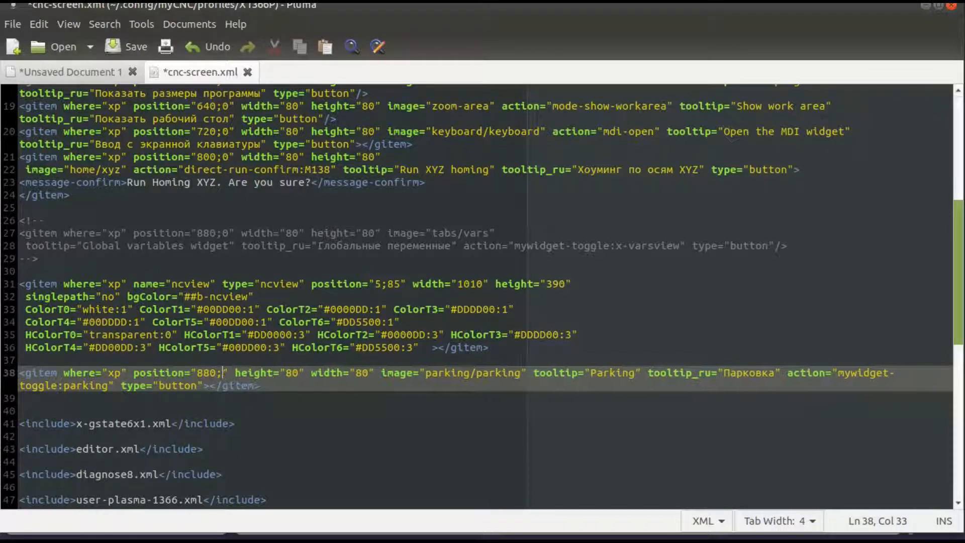
text(0)
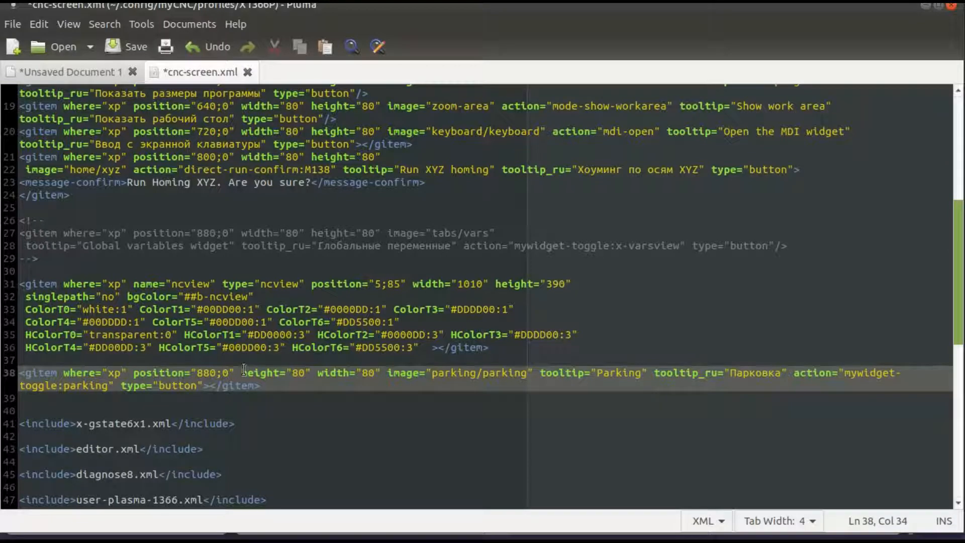
Review the parking button's size, image, tooltip, action and type attributes, including the mywidget-toggle action and its parking target.
drag(242, 372, 530, 372)
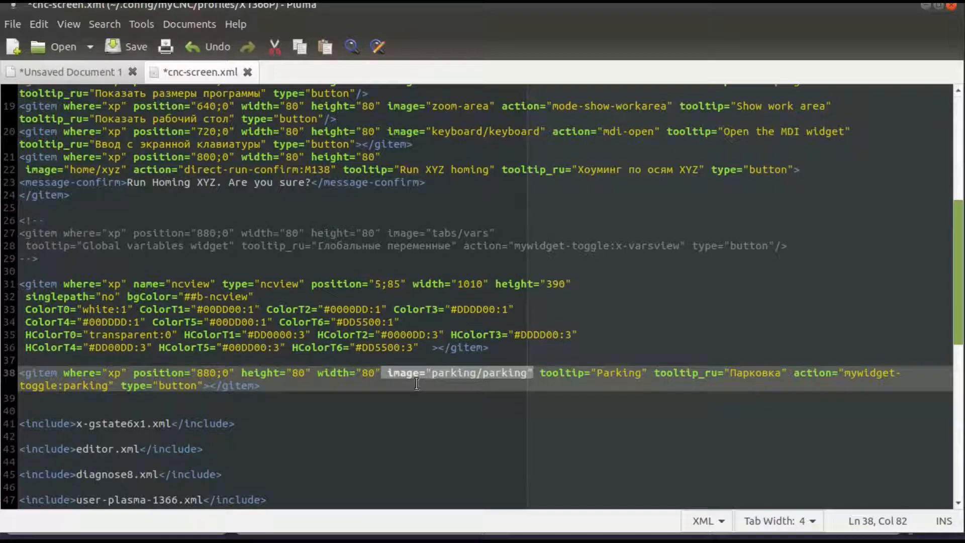
click(540, 373)
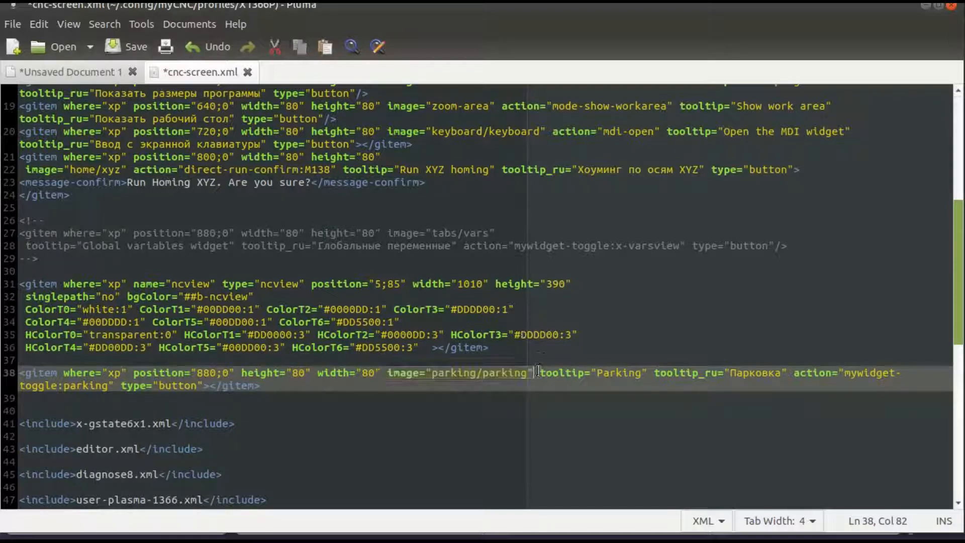
drag(540, 372, 787, 371)
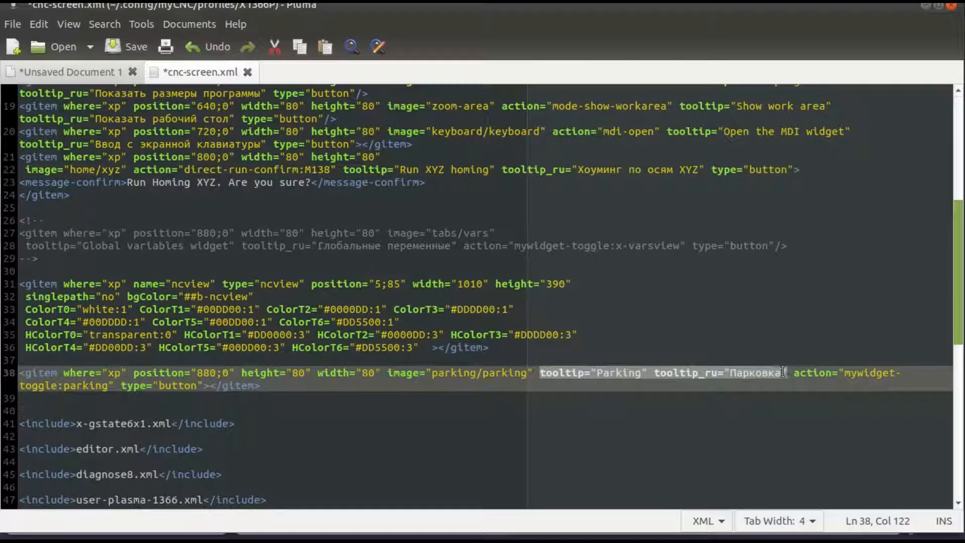
click(793, 372)
drag(794, 373, 113, 385)
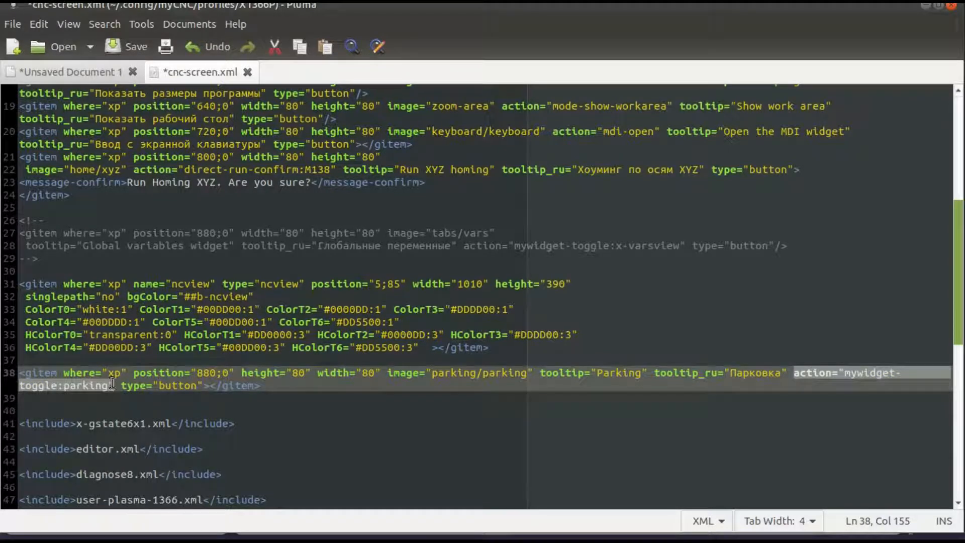
click(832, 372)
click(846, 370)
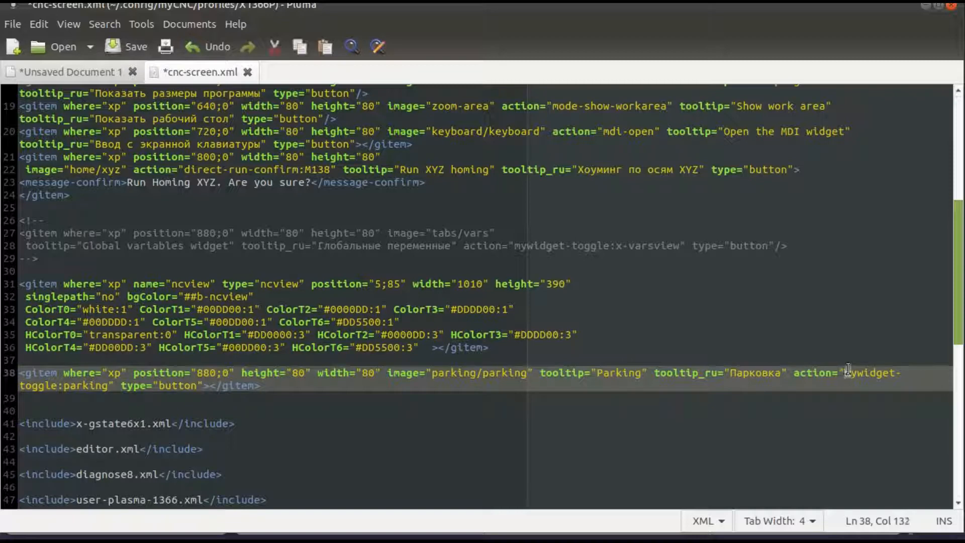
shift+click(47, 385)
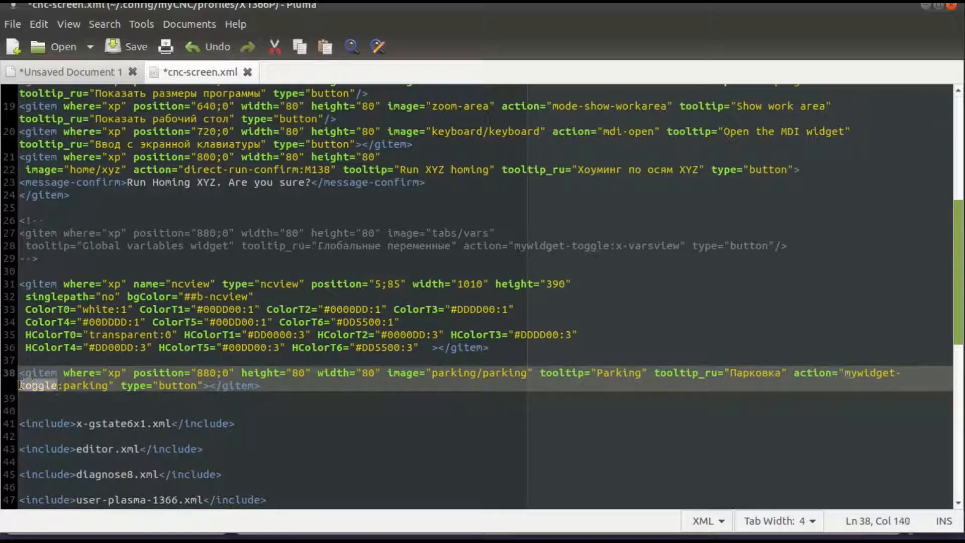
click(846, 371)
drag(847, 370, 896, 373)
drag(64, 385, 201, 385)
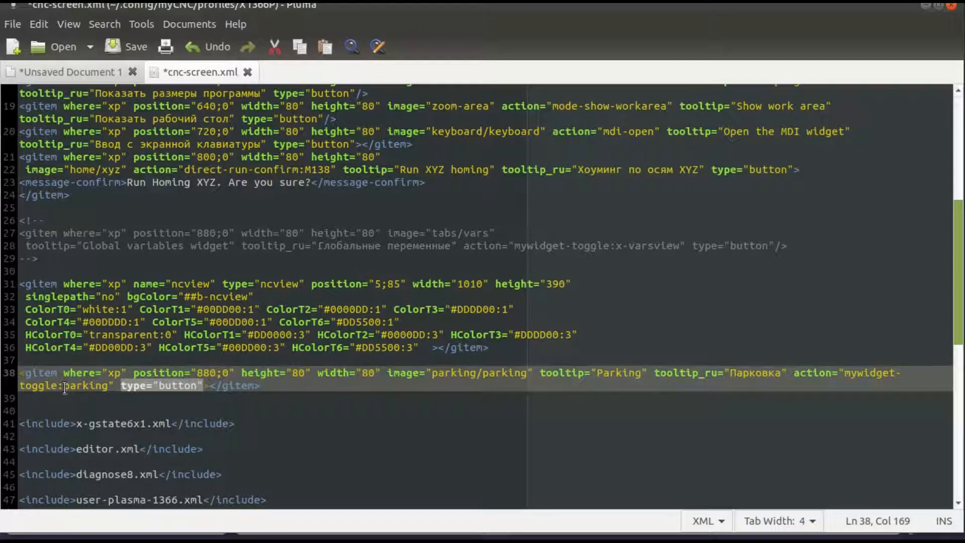
drag(109, 385, 65, 385)
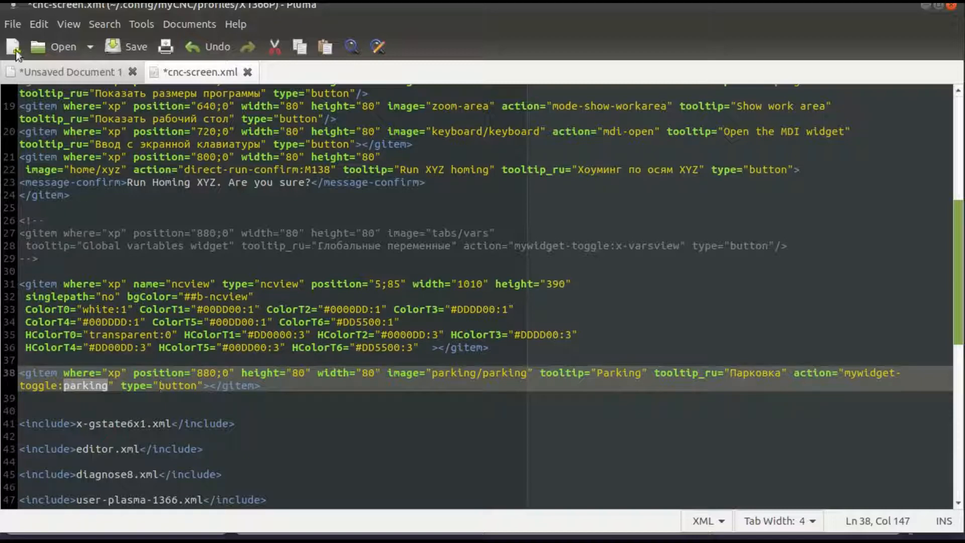
Save cnc-screen.xml, switch to myCNC and restart its GUI with the X1366P profile.
click(15, 25)
click(28, 79)
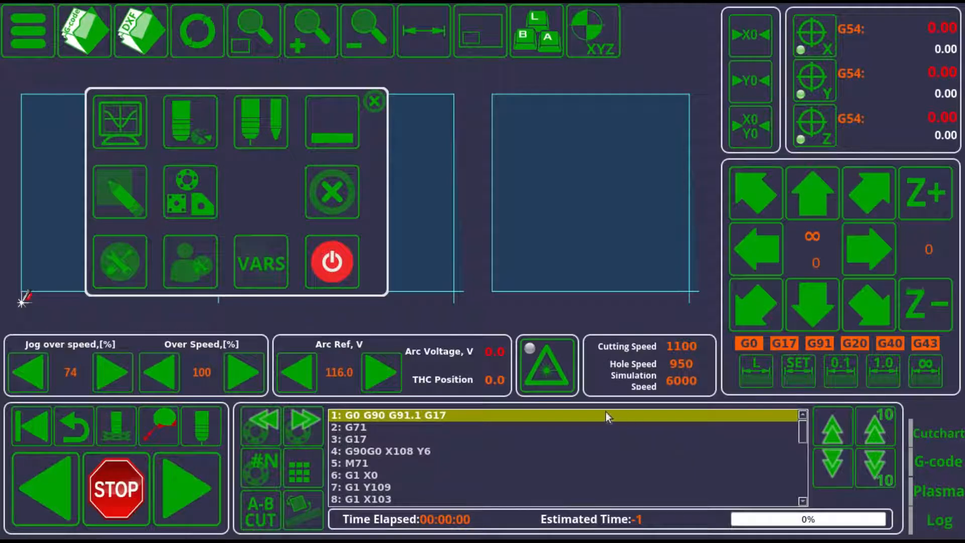
key(ctrl+r)
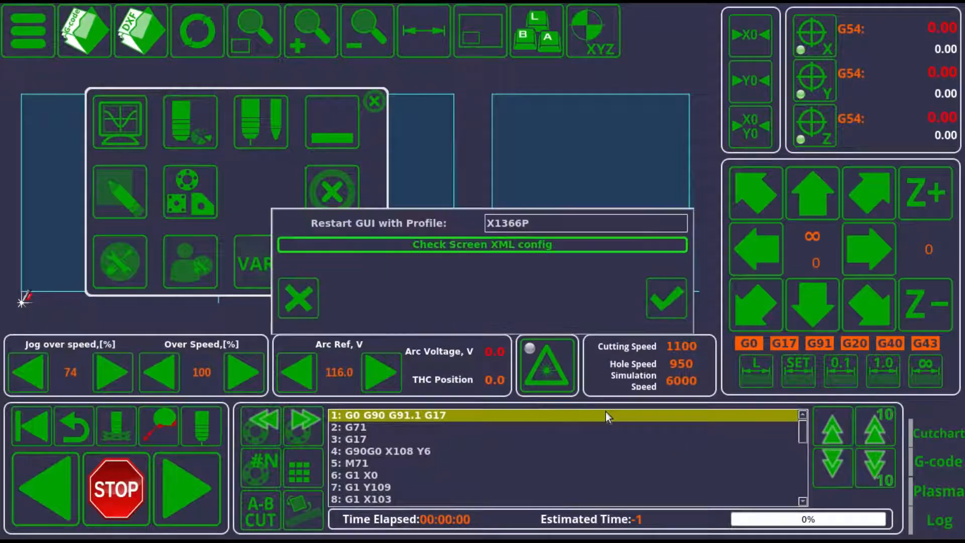
click(652, 292)
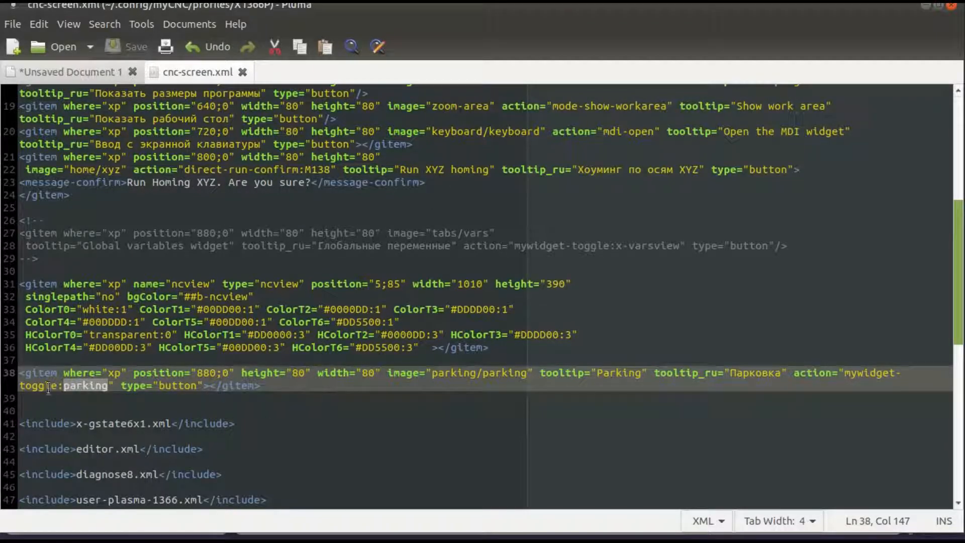
Copy the MYITEMS ELEMENT gitem line from the unsaved notes document and paste it below the parking button in cnc-screen.xml.
click(64, 385)
drag(64, 386, 109, 385)
click(56, 78)
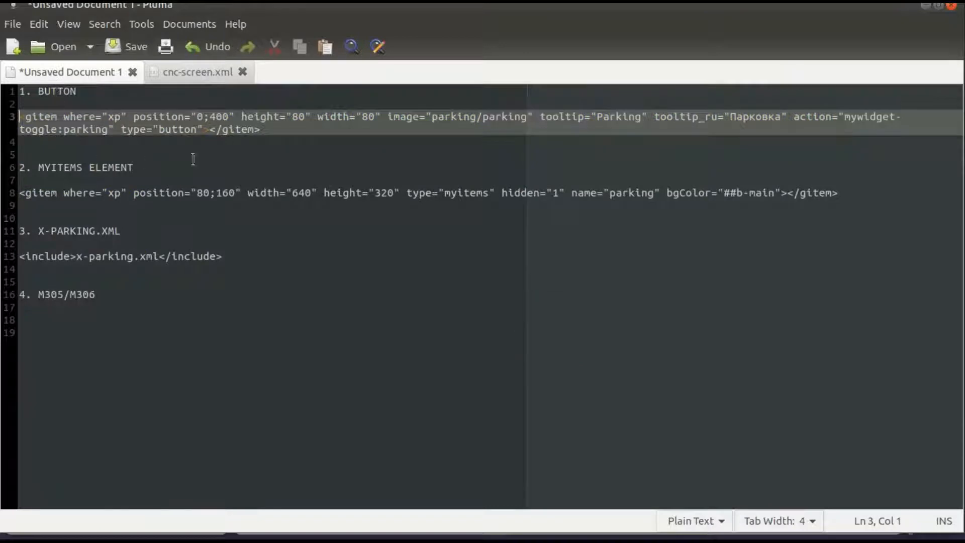
click(867, 190)
key(shift+Home)
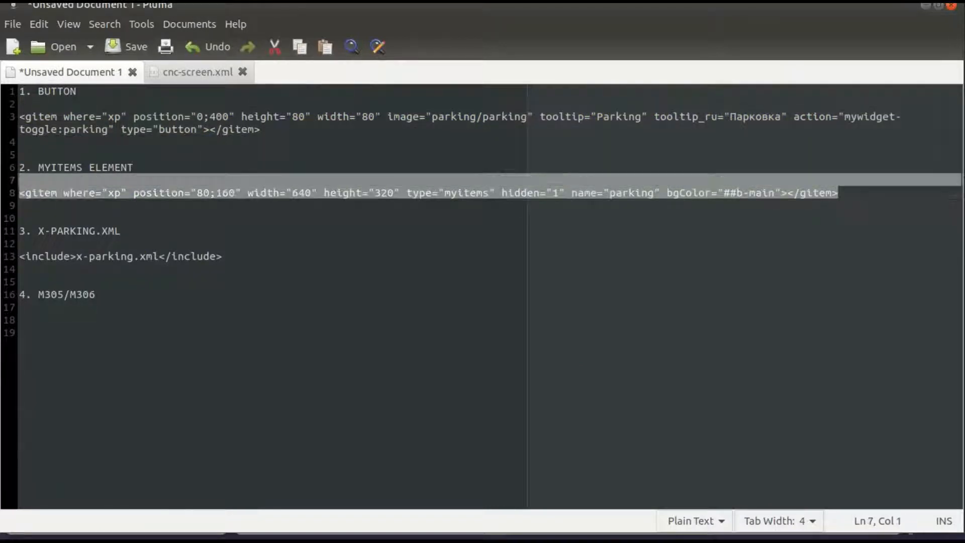
click(186, 72)
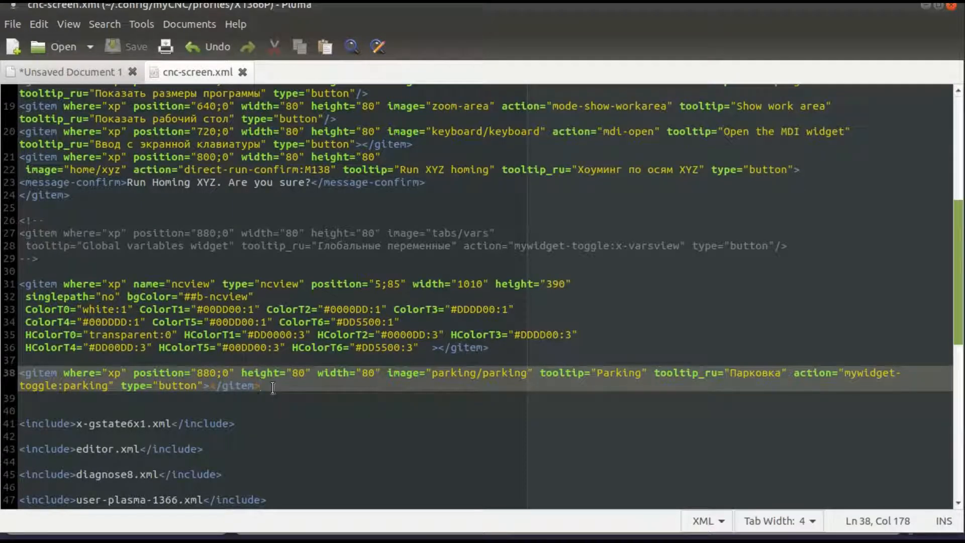
key(Return)
key(Return)
key(ctrl+v)
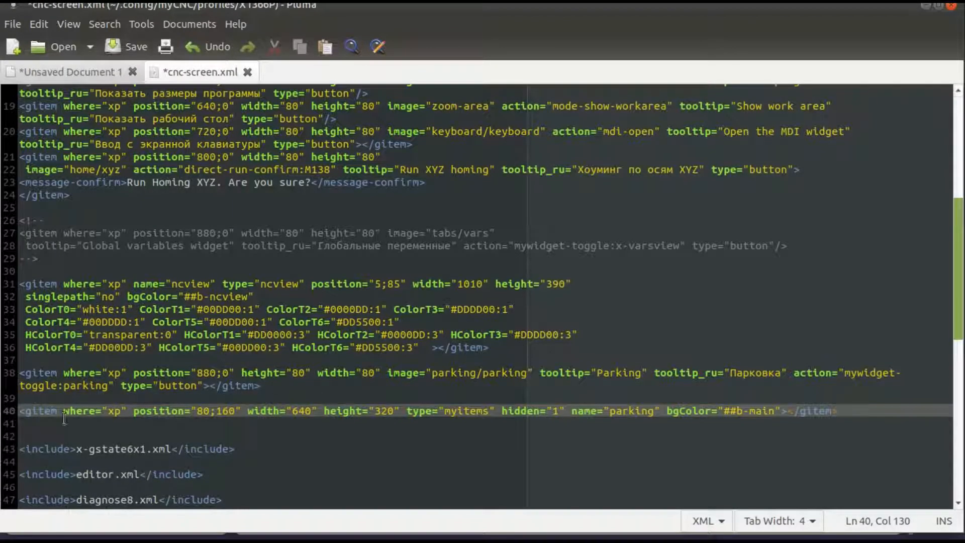
Review the myitems element's position, size, type, hidden, name and bgColor attributes, comparing its name with the parking button's mywidget-toggle target.
drag(63, 411, 401, 412)
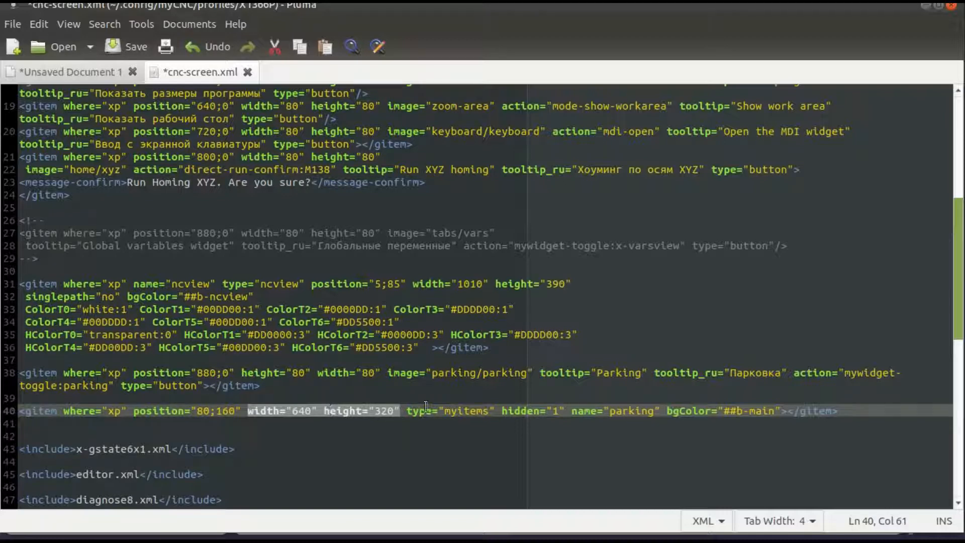
click(335, 410)
click(291, 411)
drag(292, 405, 308, 406)
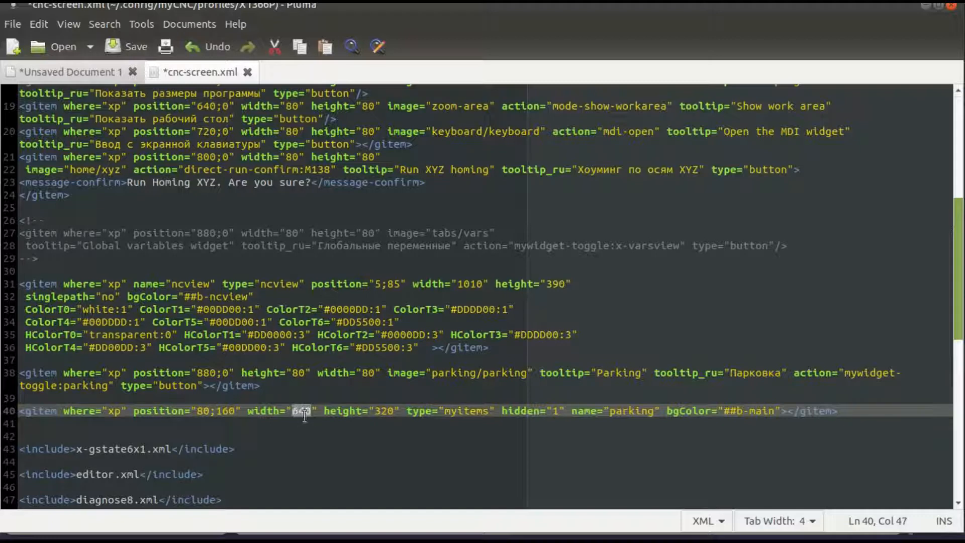
drag(380, 411, 490, 414)
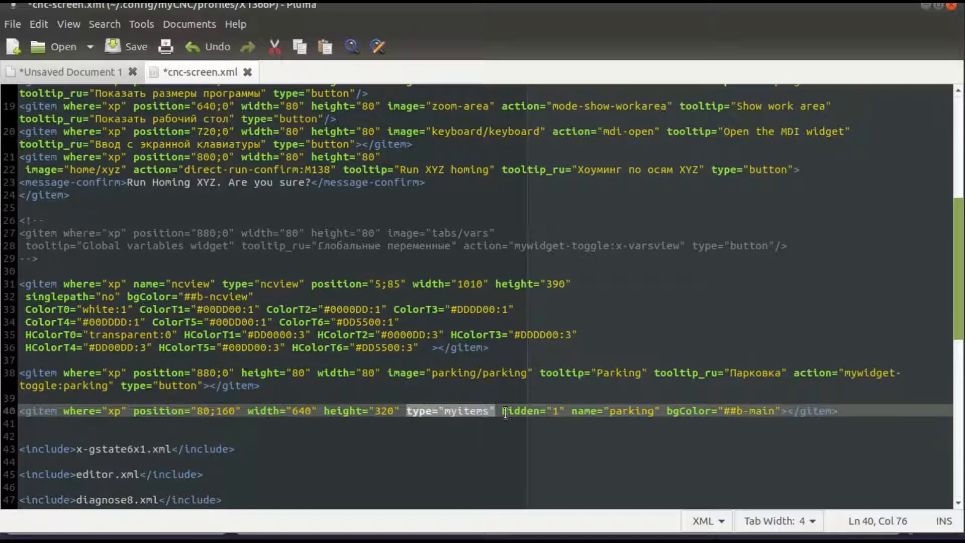
drag(502, 411, 563, 411)
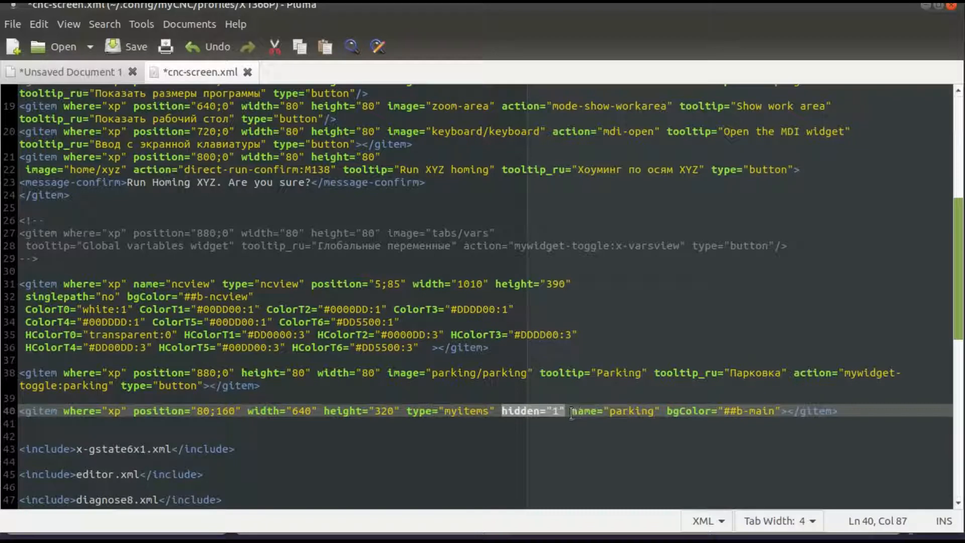
click(569, 412)
drag(570, 412, 782, 412)
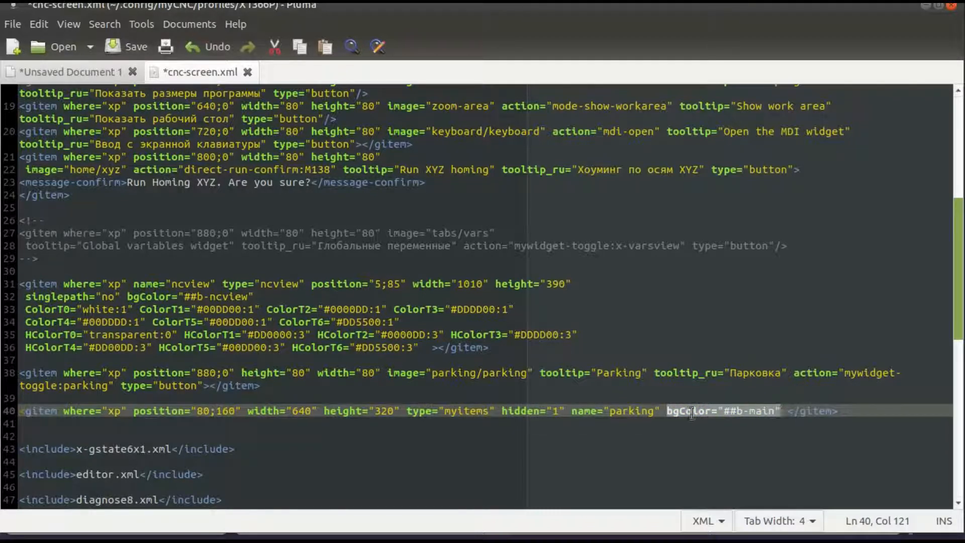
drag(571, 412, 660, 410)
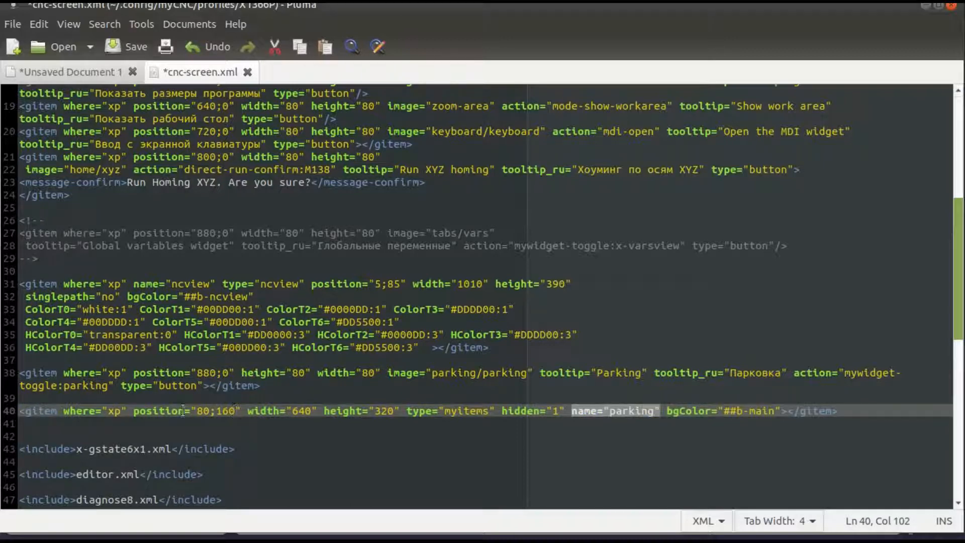
drag(64, 386, 108, 385)
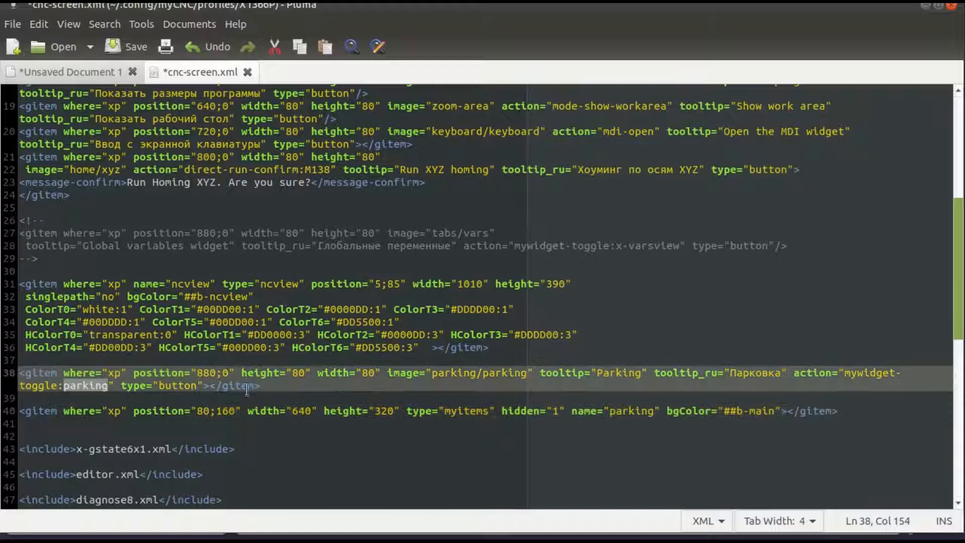
Save cnc-screen.xml, switch to myCNC and toggle the parking popup with the new parking button.
click(12, 24)
click(43, 82)
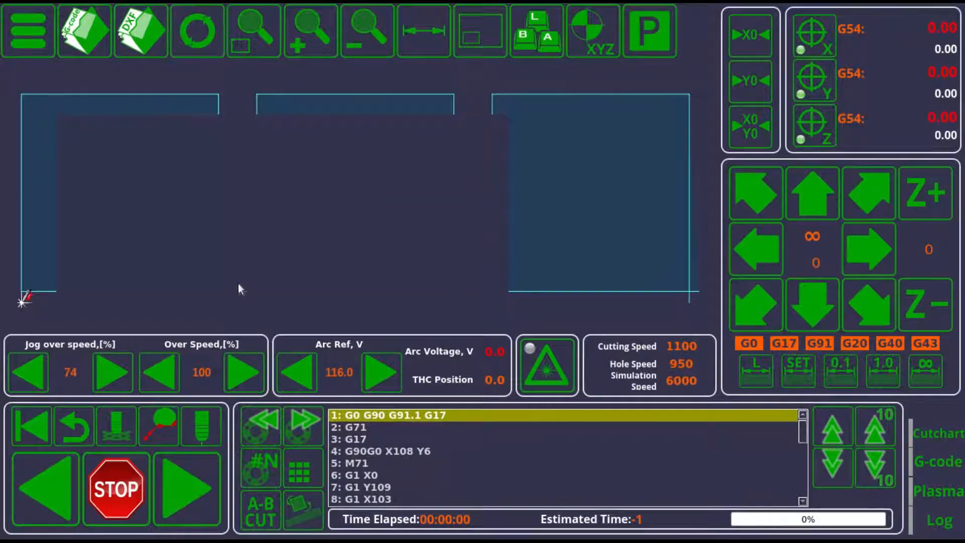
click(655, 46)
click(656, 47)
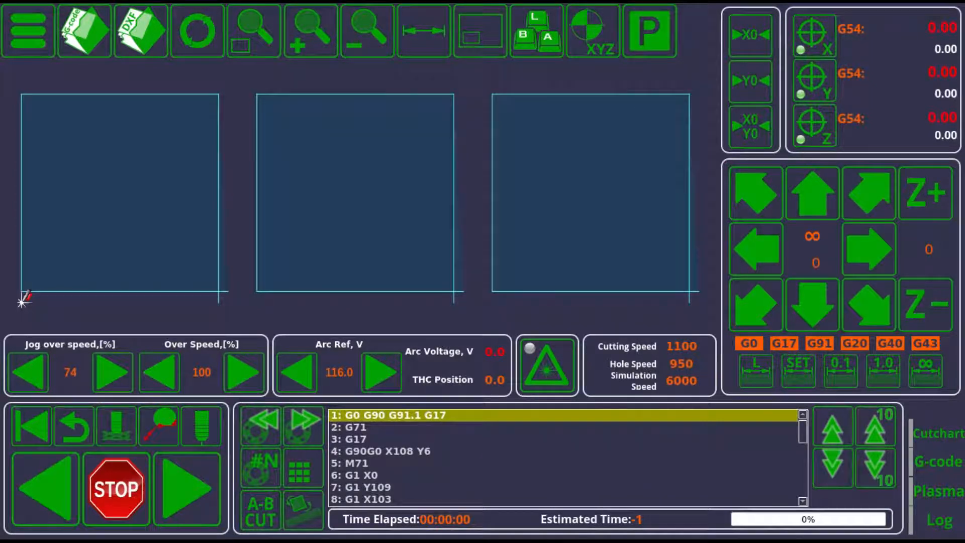
In the file manager, copy x-parking.xml from the X1366M profile folder into the X1366P profile folder.
click(636, 541)
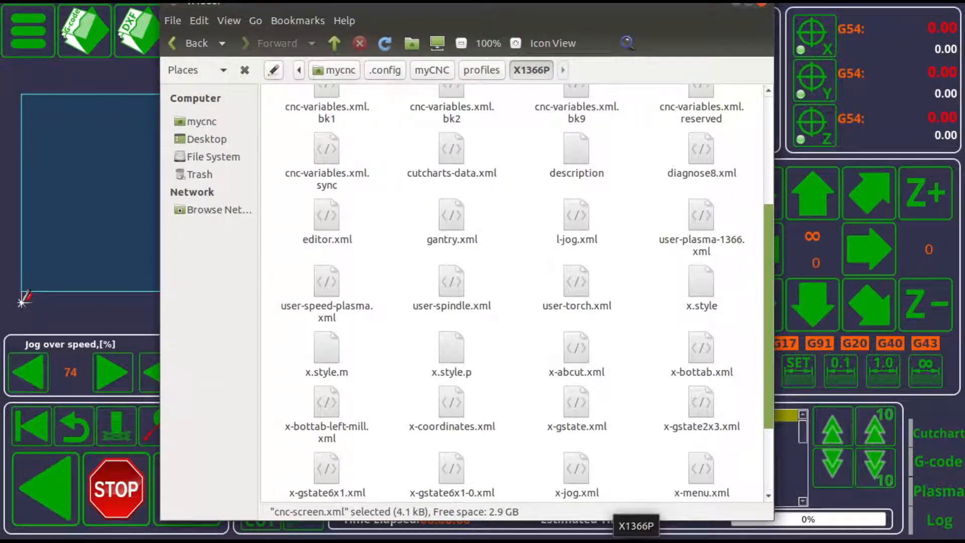
click(484, 71)
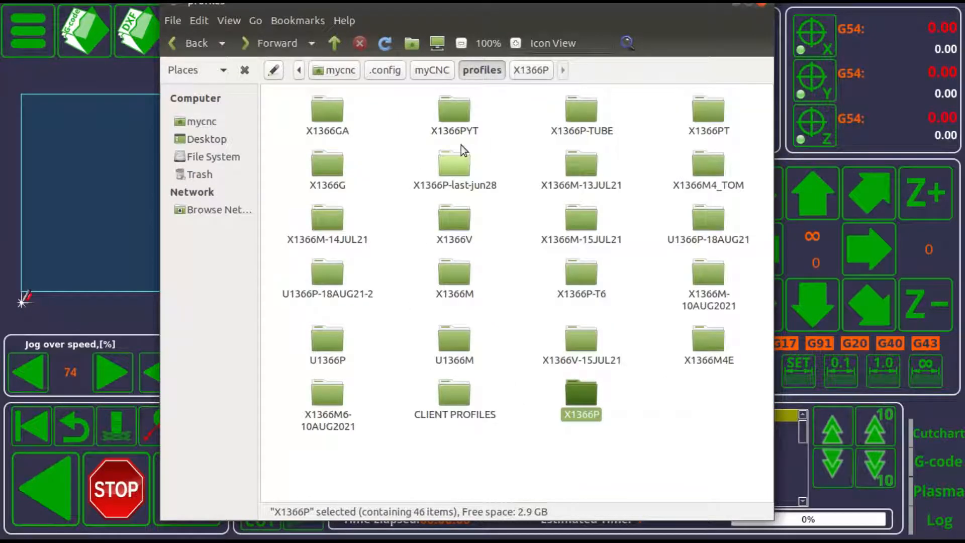
double_click(457, 277)
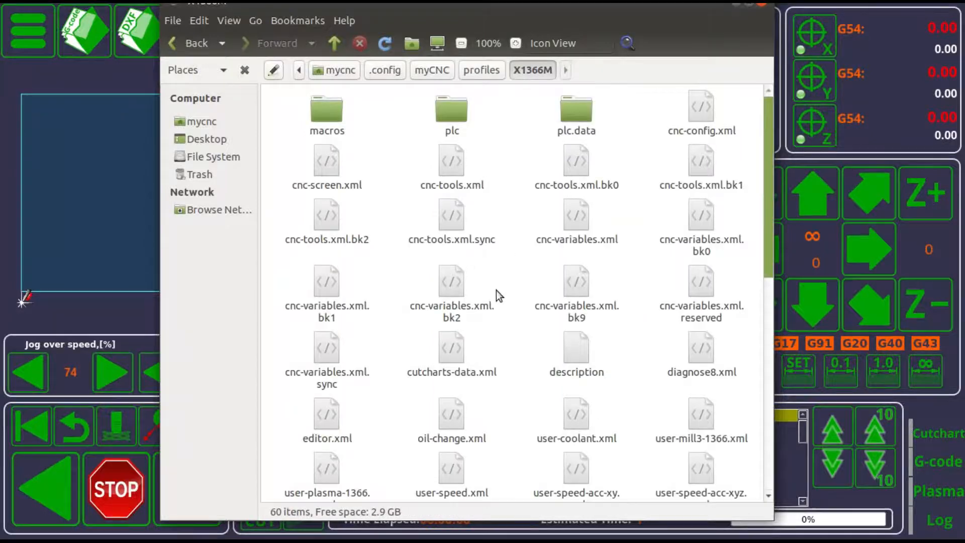
scroll(496, 290, down, 10)
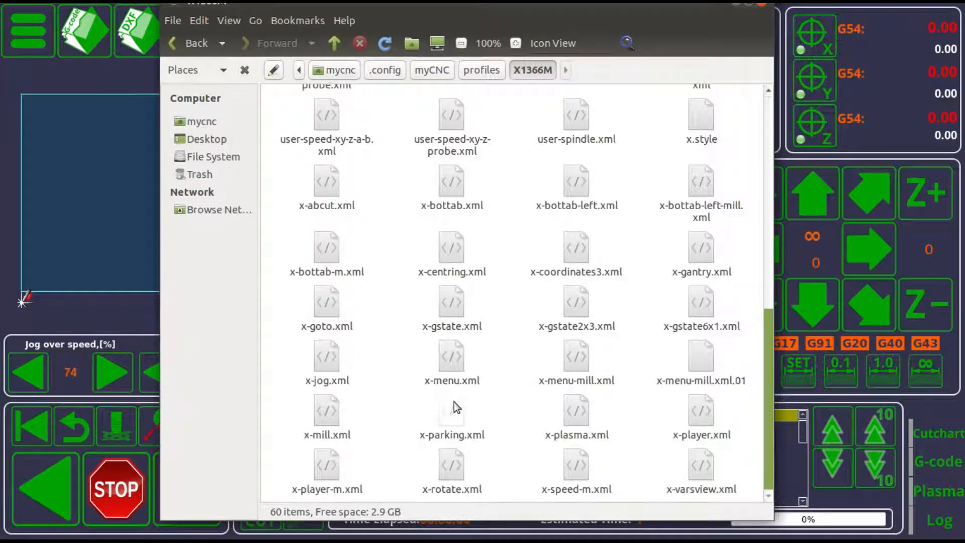
click(454, 402)
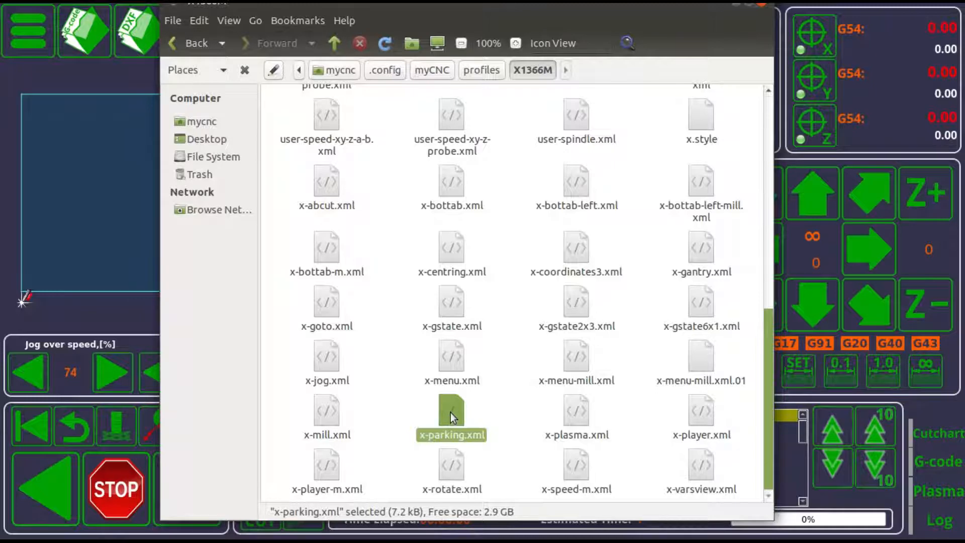
right_click(451, 412)
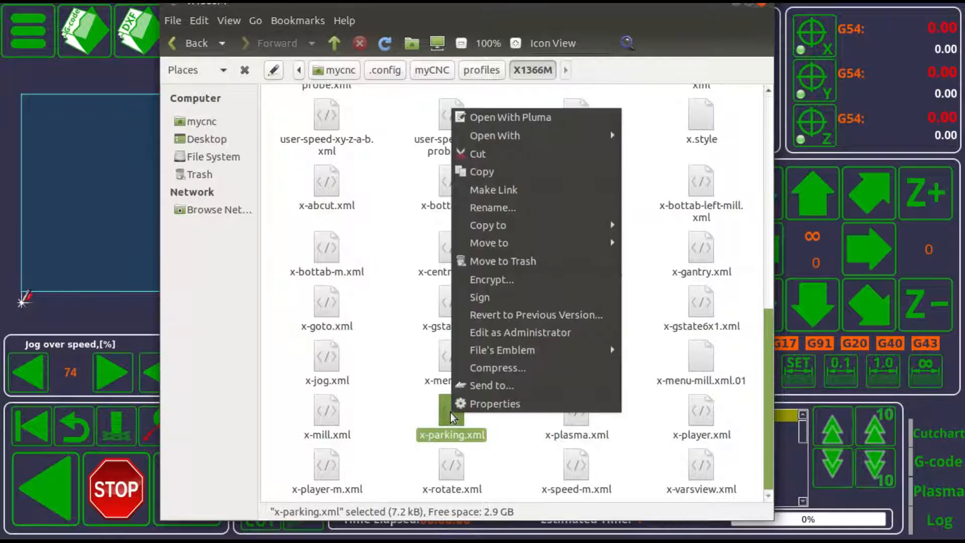
click(495, 172)
click(485, 70)
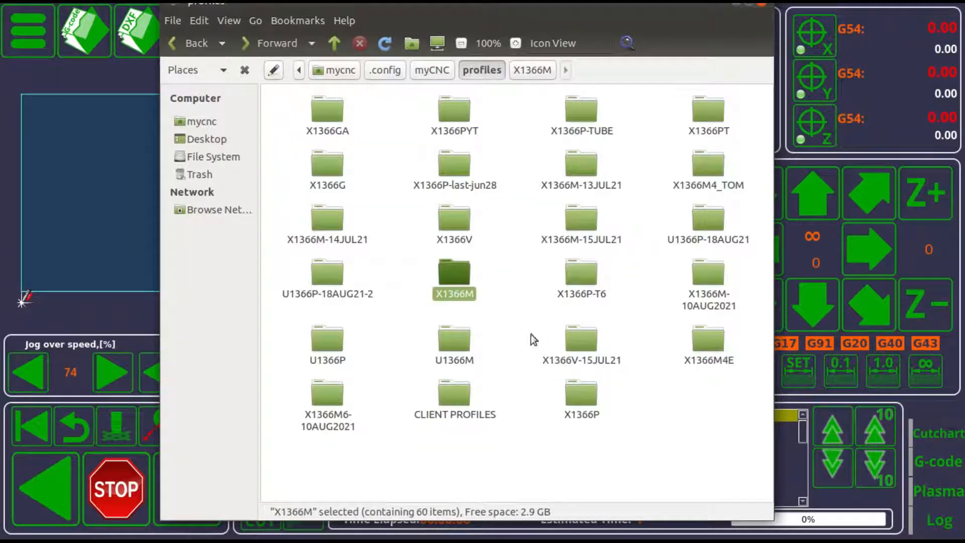
double_click(578, 394)
right_click(524, 322)
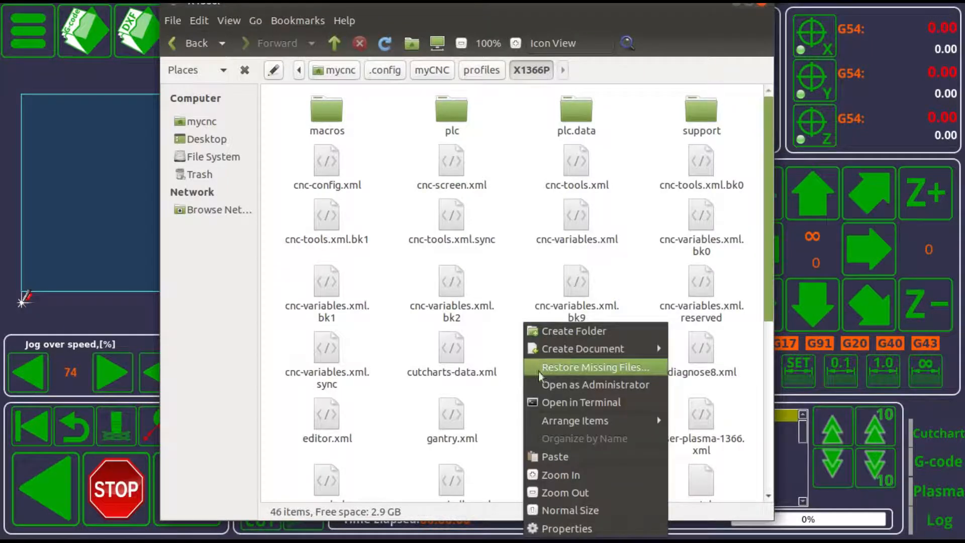
click(551, 457)
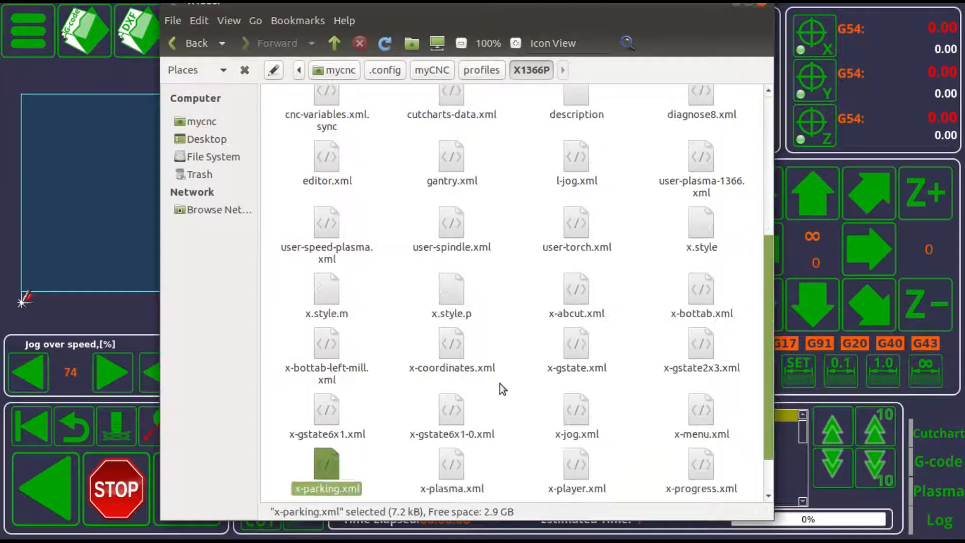
Open the X1366P copy of x-parking.xml in Pluma and review its parking location buttons, coordinate displays and M305/M306 actions.
double_click(329, 461)
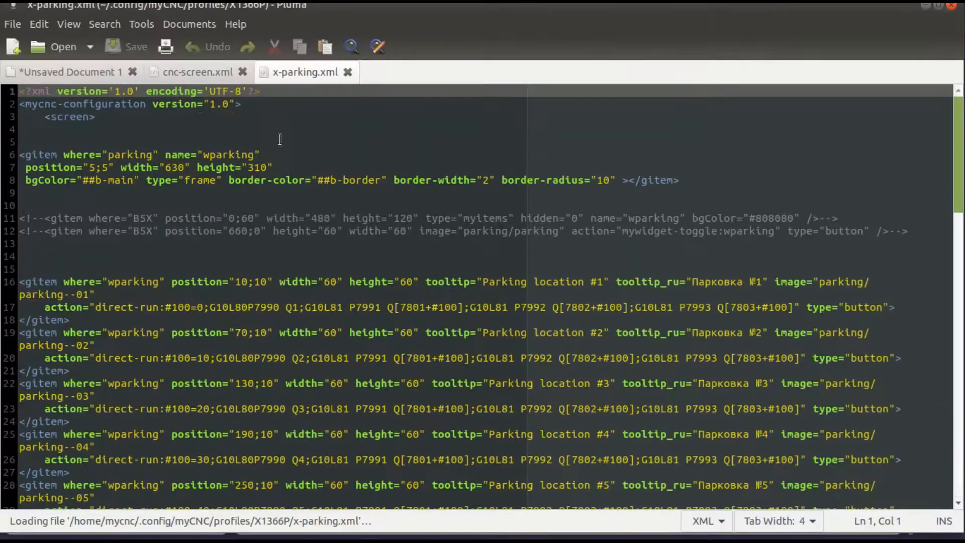
scroll(88, 198, down, 3)
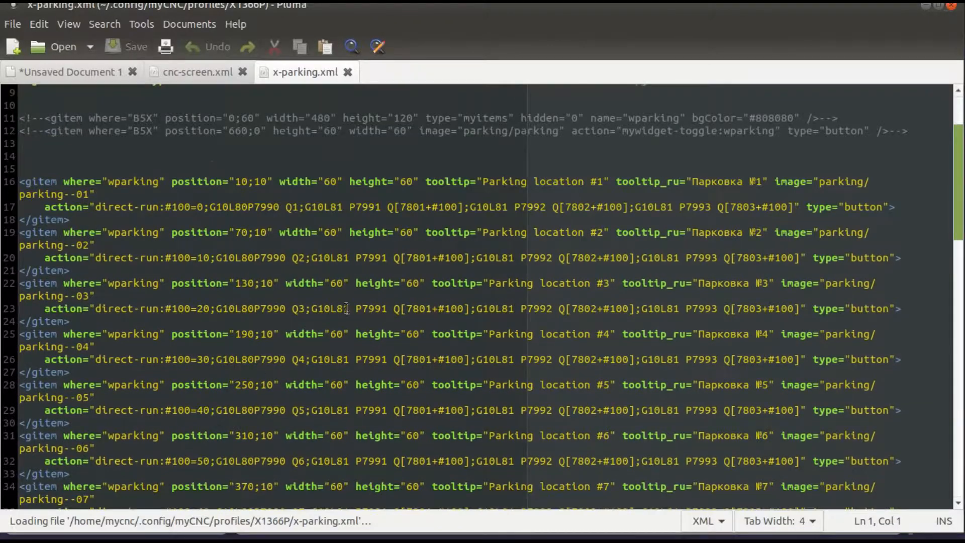
scroll(347, 308, down, 5)
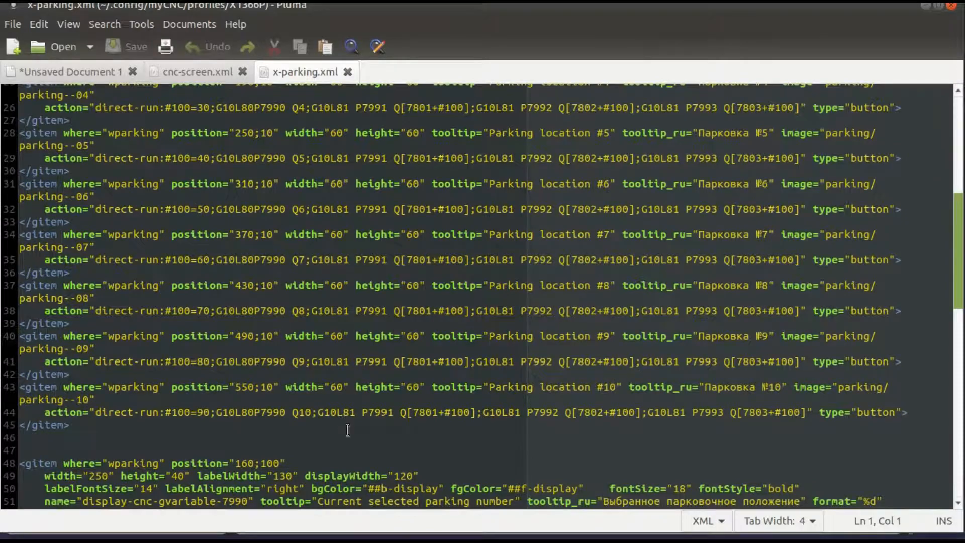
scroll(135, 340, down, 5)
scroll(309, 428, down, 5)
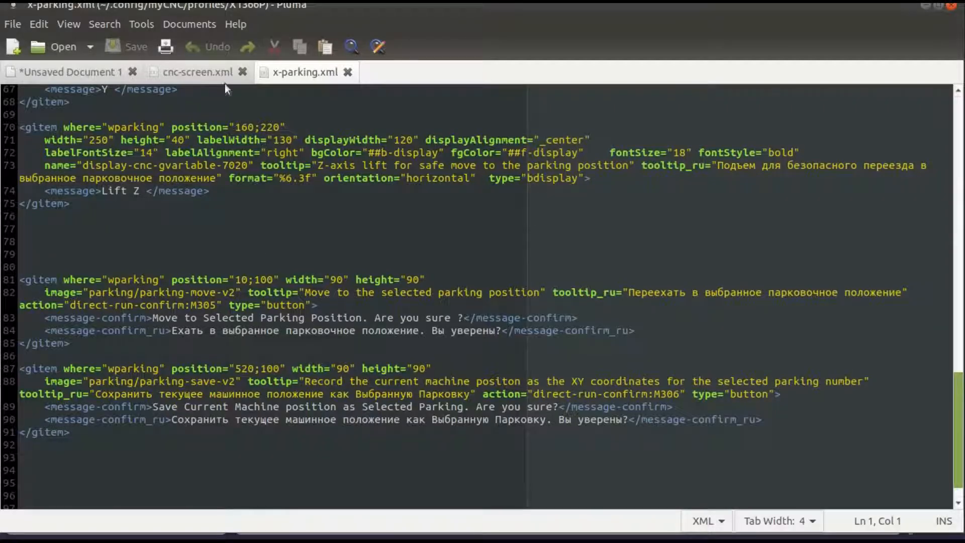
Switch to the file manager and check where x-parking.xml and cnc-screen.xml sit in the X1366P profile folder.
key(alt+Tab)
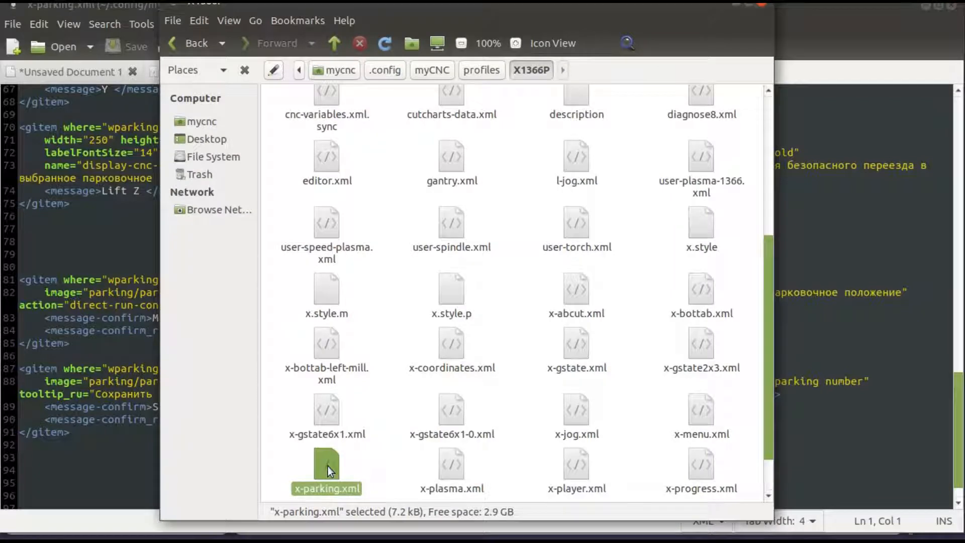
click(365, 460)
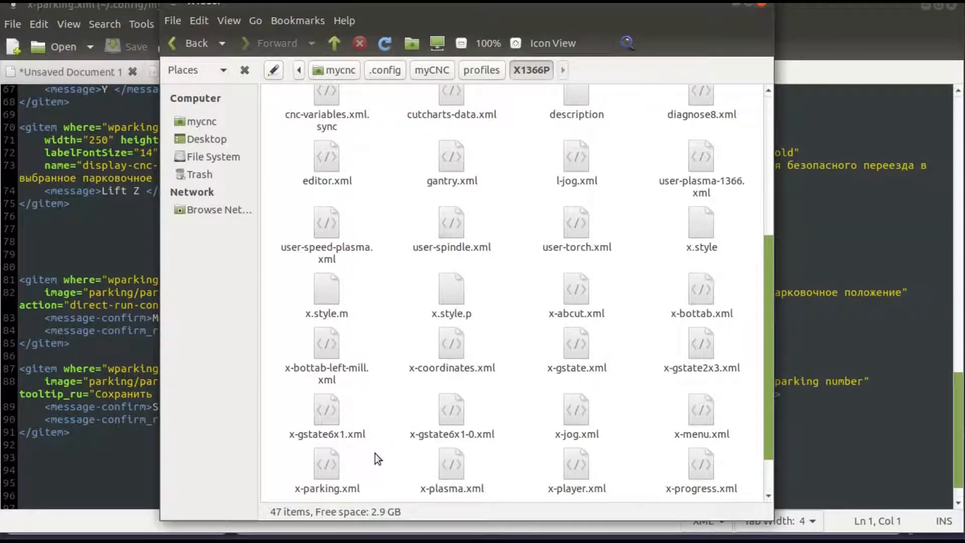
scroll(374, 454, up, 3)
scroll(374, 454, down, 5)
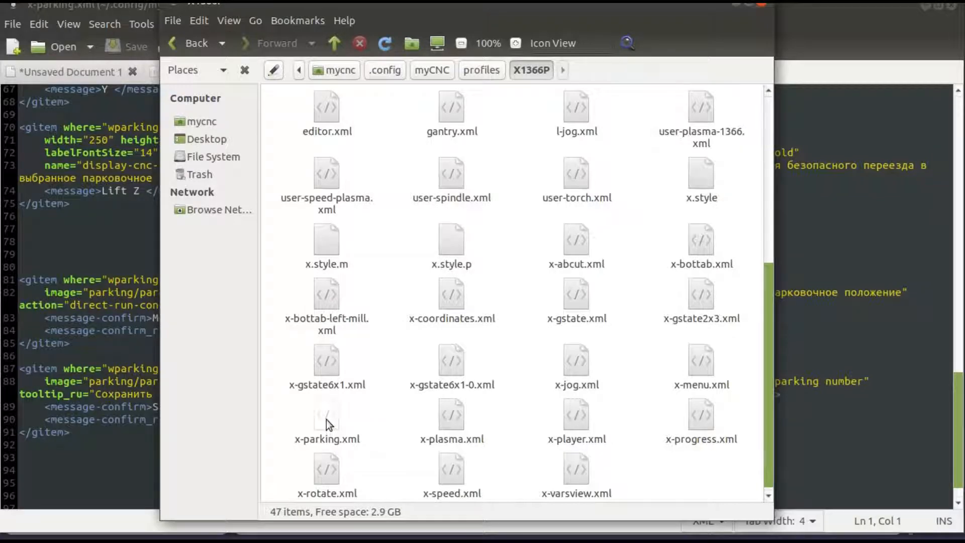
scroll(437, 372, up, 5)
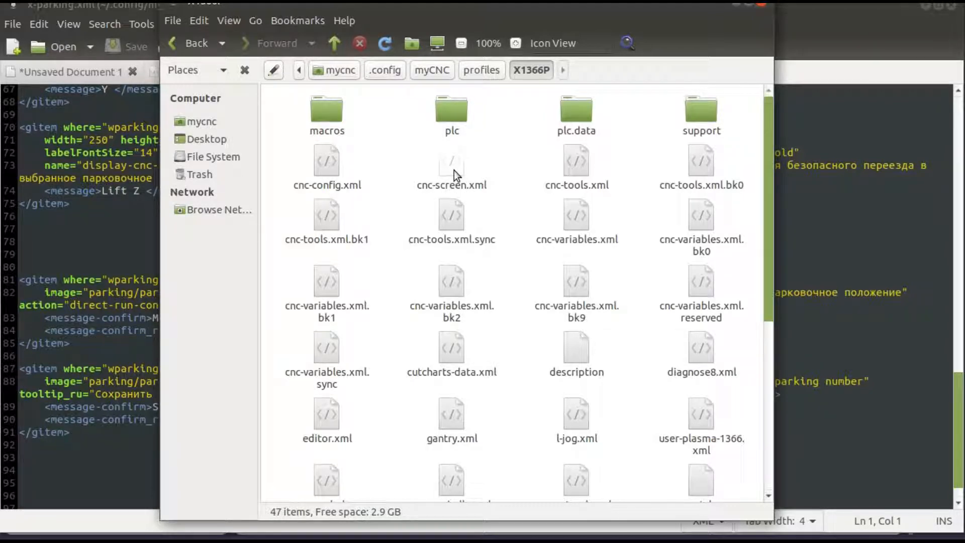
Return to cnc-screen.xml in Pluma and examine its list of include lines.
click(89, 139)
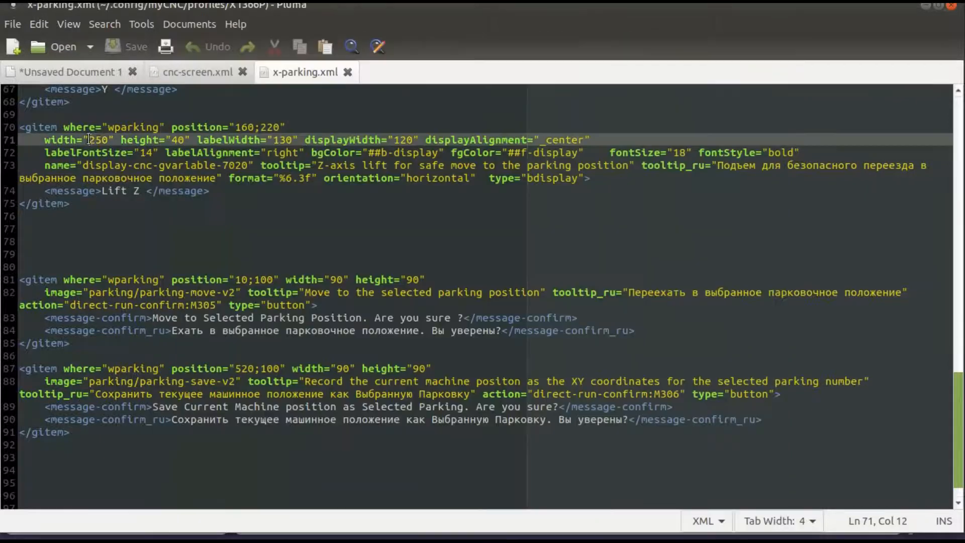
click(185, 71)
scroll(45, 255, down, 5)
drag(37, 233, 302, 453)
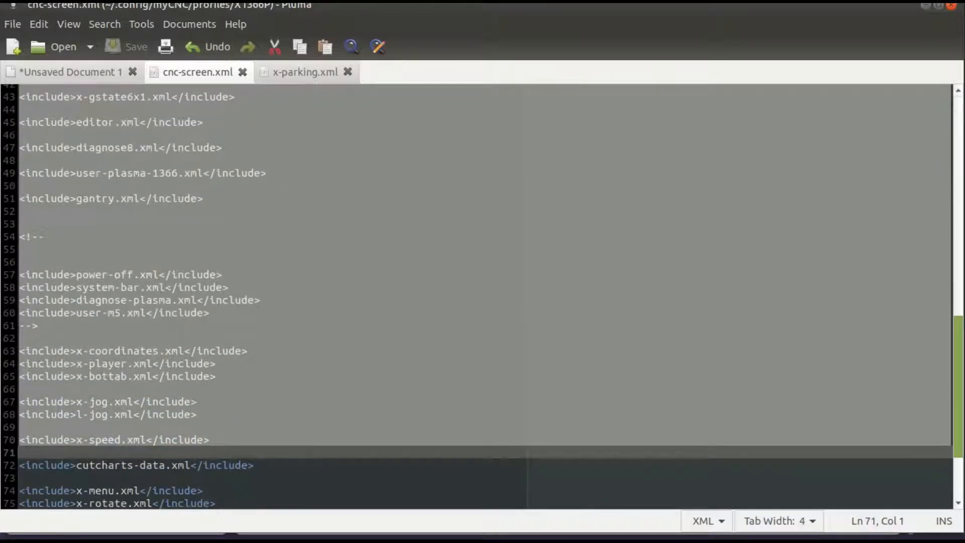
scroll(146, 286, down, 3)
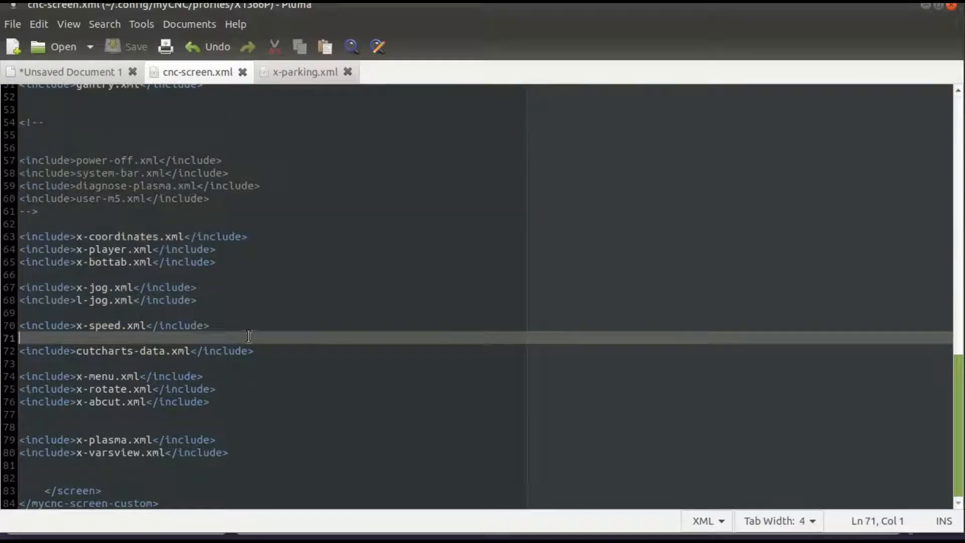
Copy the x-parking.xml include line from the unsaved document into cnc-screen.xml, directly above the x-gstate6x1.xml include.
click(251, 337)
click(64, 67)
drag(234, 256, 2, 262)
click(199, 73)
click(246, 451)
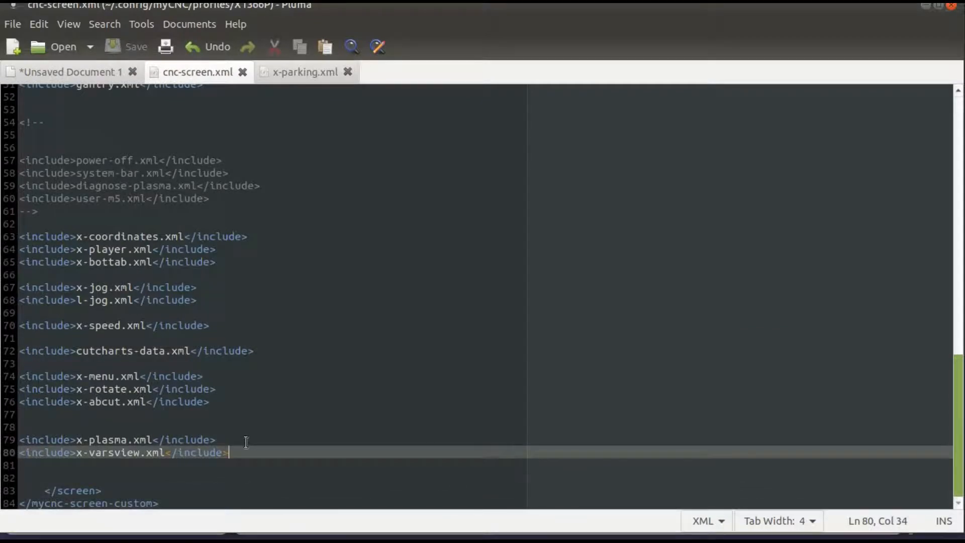
scroll(224, 423, up, 5)
scroll(190, 358, up, 1)
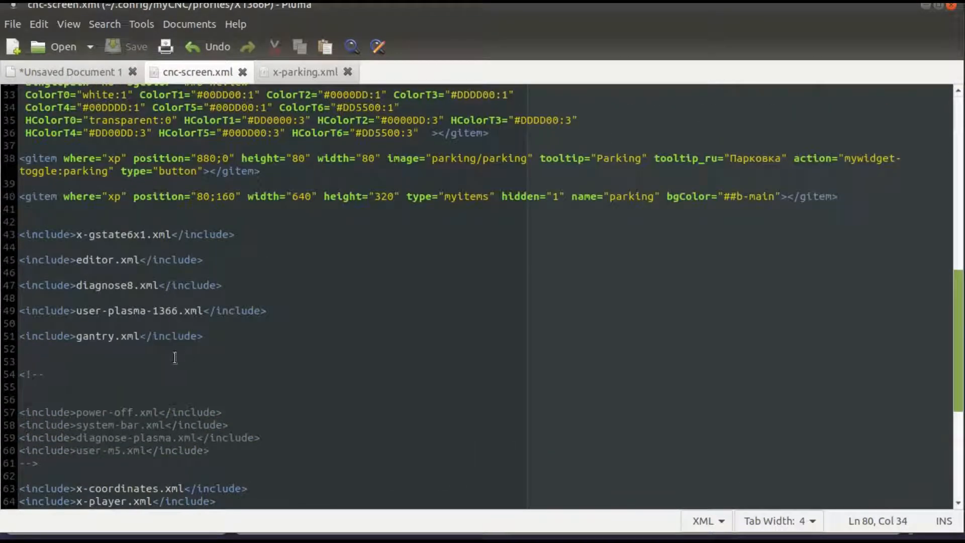
click(98, 220)
key(ctrl+v)
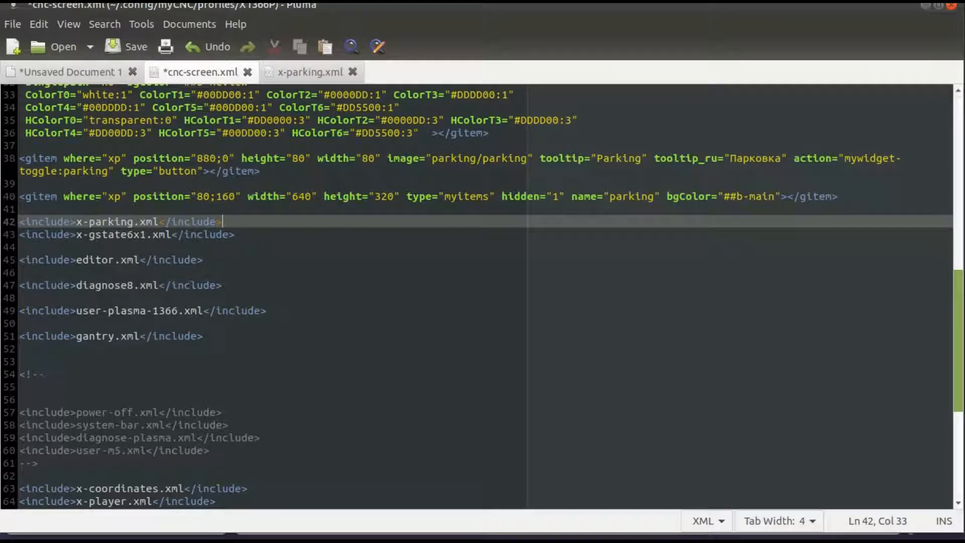
drag(19, 221, 273, 222)
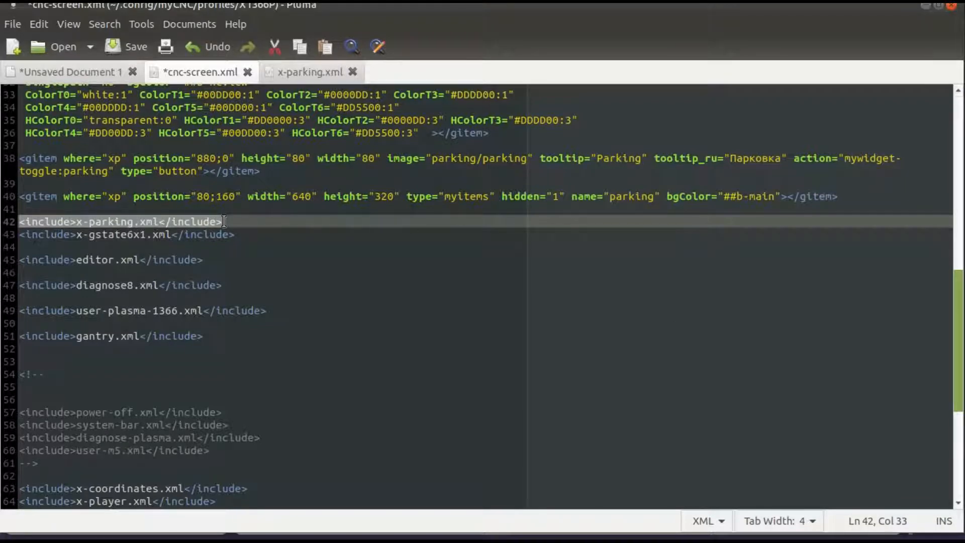
Save cnc-screen.xml, switch to myCNC and restart it to load the edited screen.
click(14, 24)
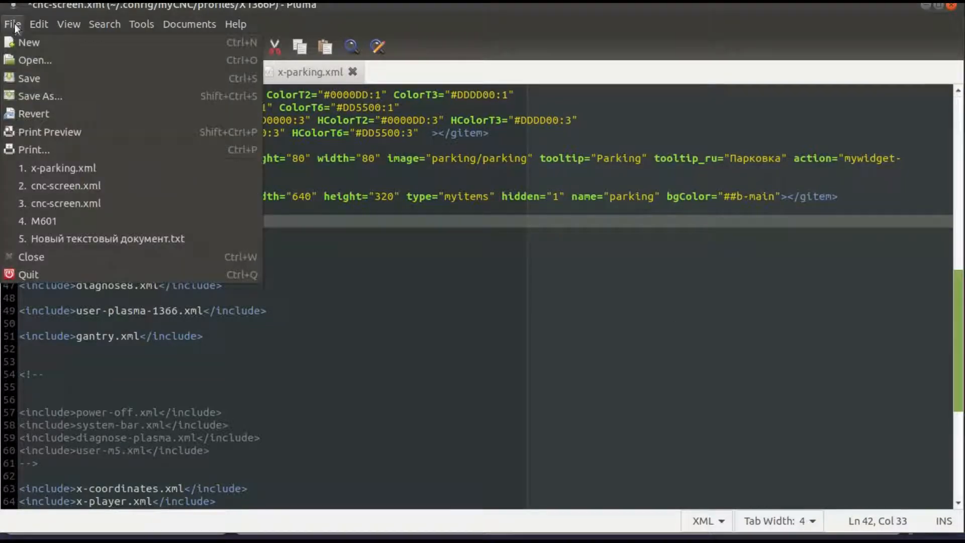
click(39, 79)
key(alt+Tab)
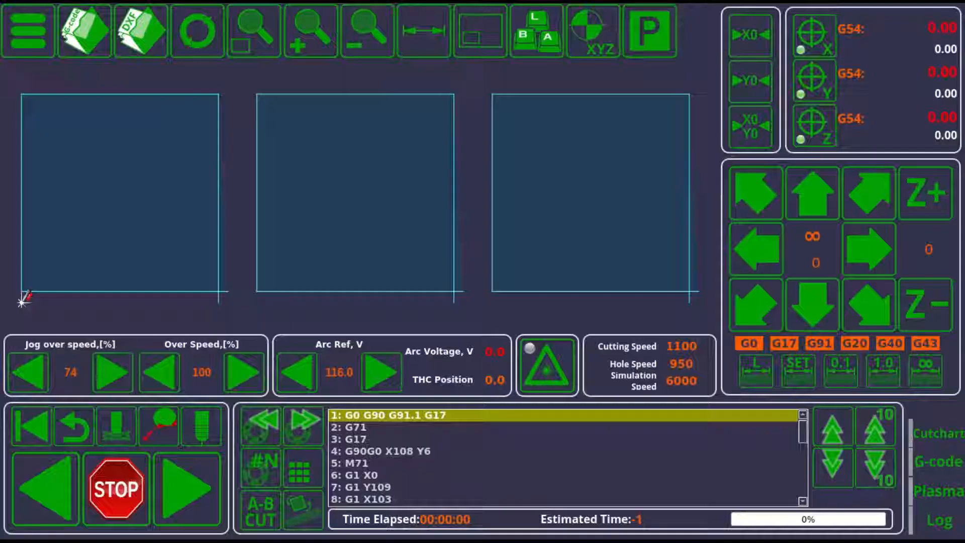
key(ctrl+r)
key(Return)
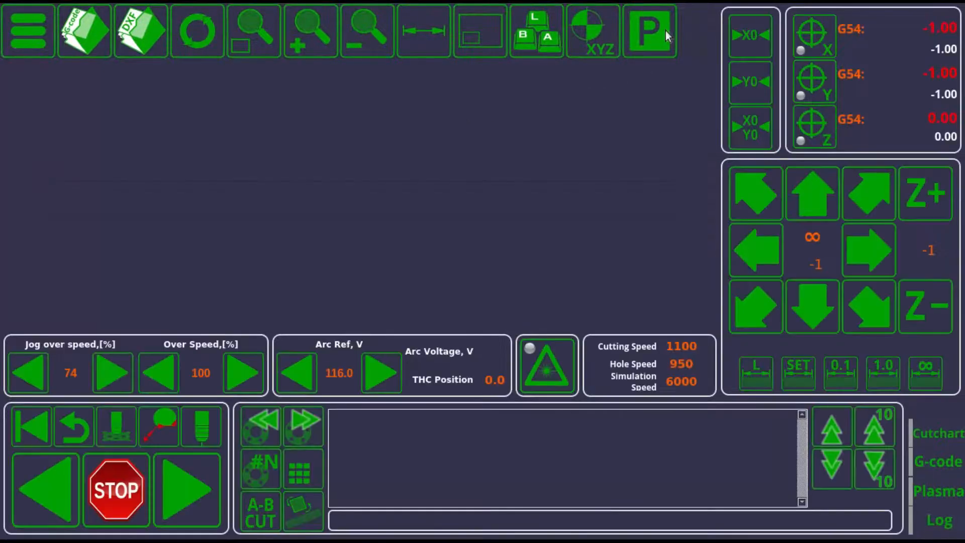
Open the parking popup and try to save the current machine position as the selected parking.
click(665, 32)
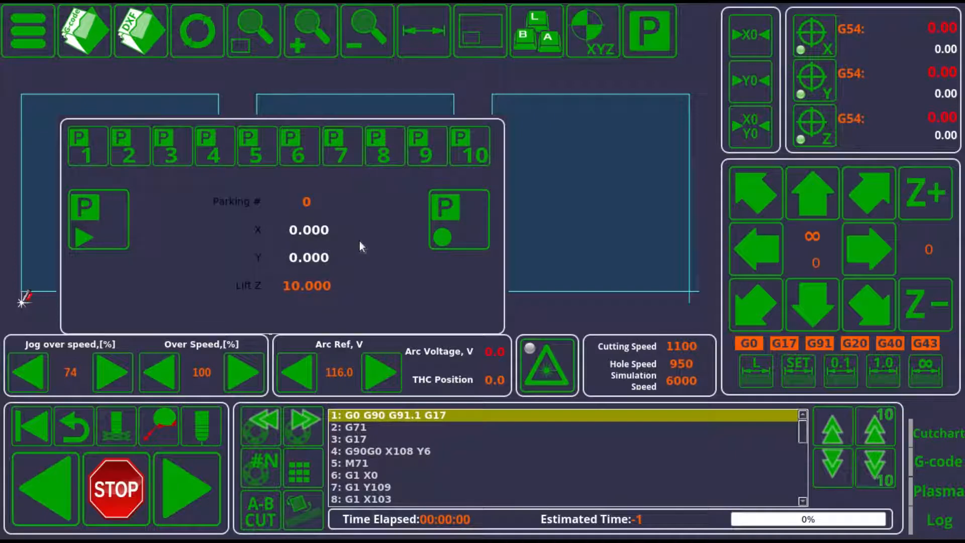
click(452, 217)
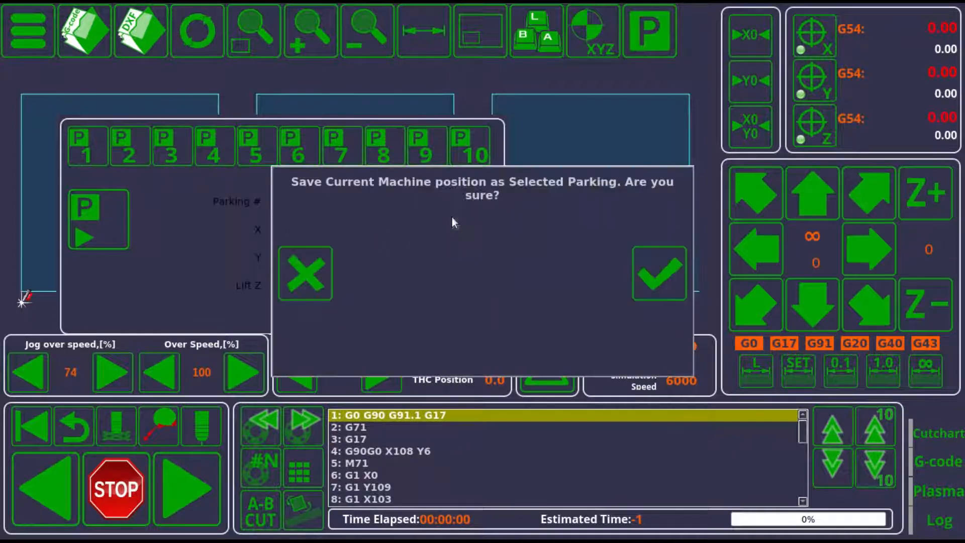
click(653, 258)
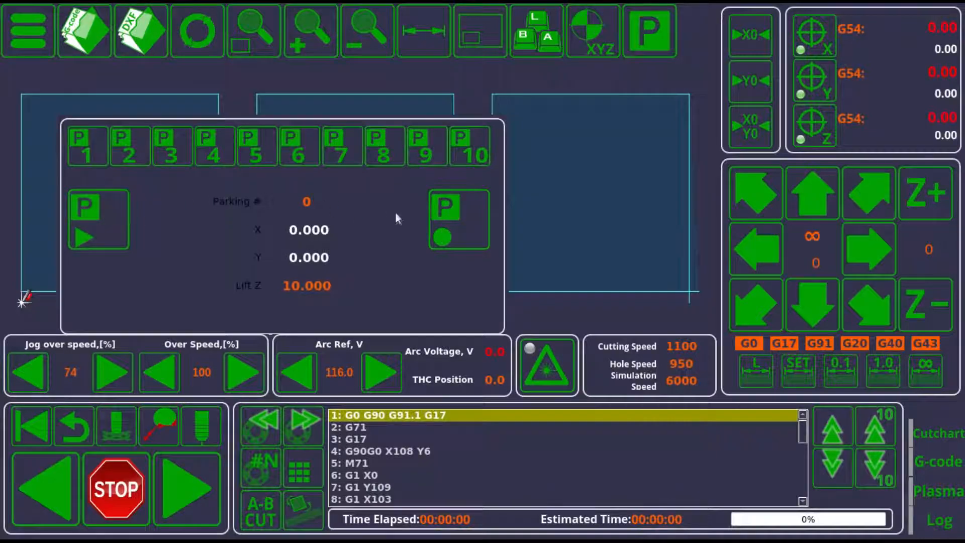
Allow editing of cnc-screen.xml in the advanced UI settings and save the configuration.
click(15, 40)
click(116, 261)
click(67, 324)
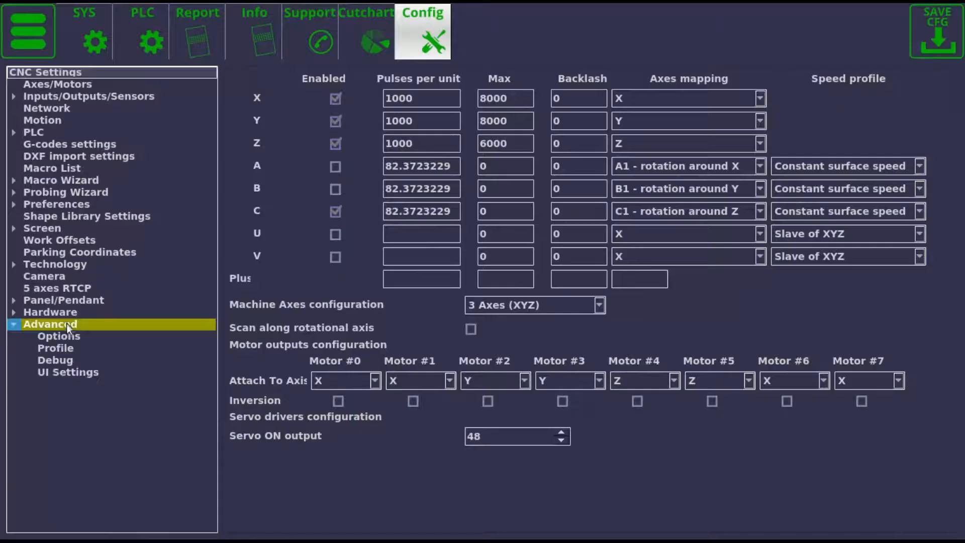
click(80, 373)
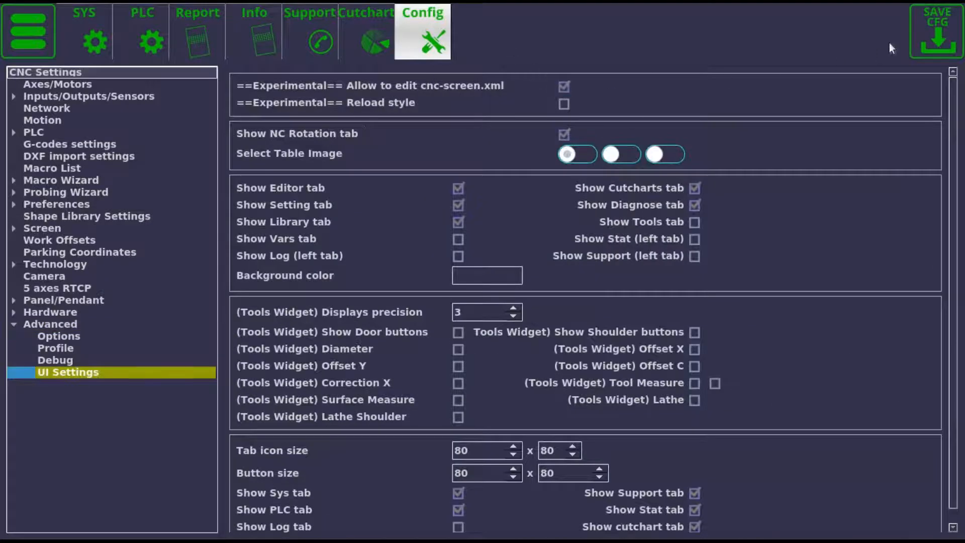
click(927, 30)
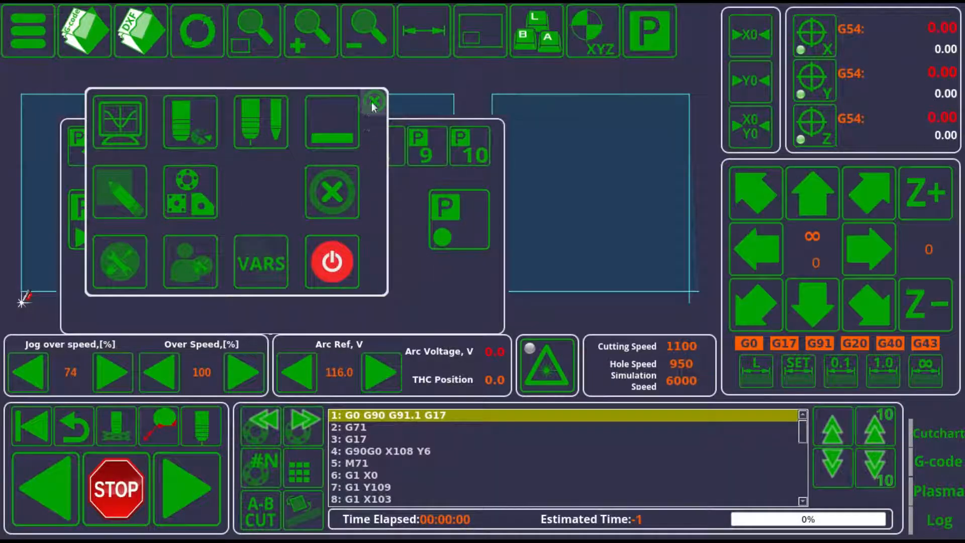
Inspect the XML config items of the popup's save-parking and move-to-parking buttons to see which macros they call.
click(372, 103)
click(456, 236)
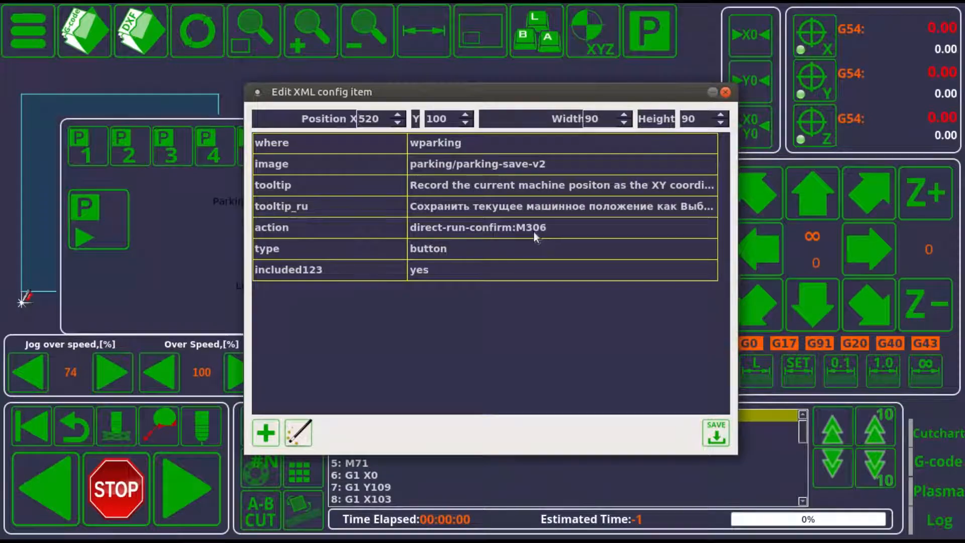
click(725, 92)
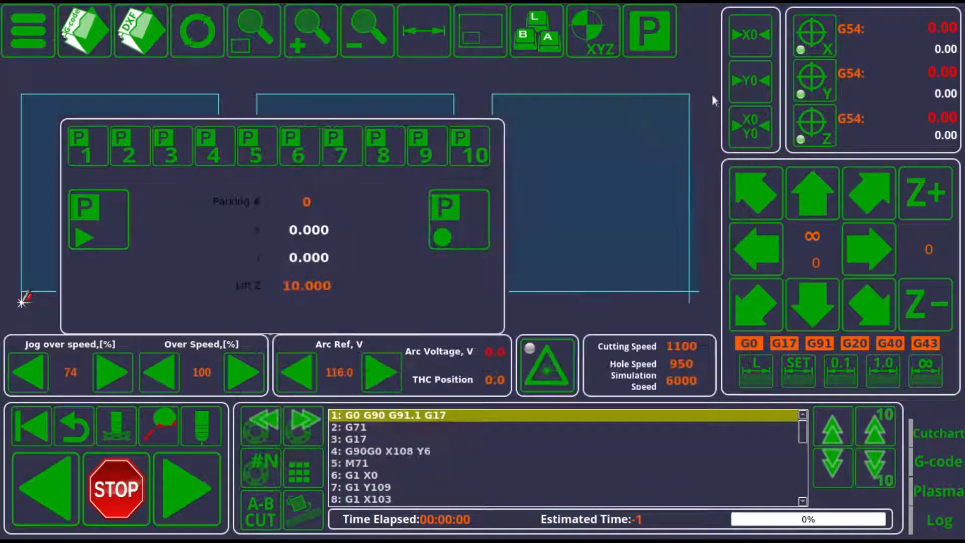
click(110, 225)
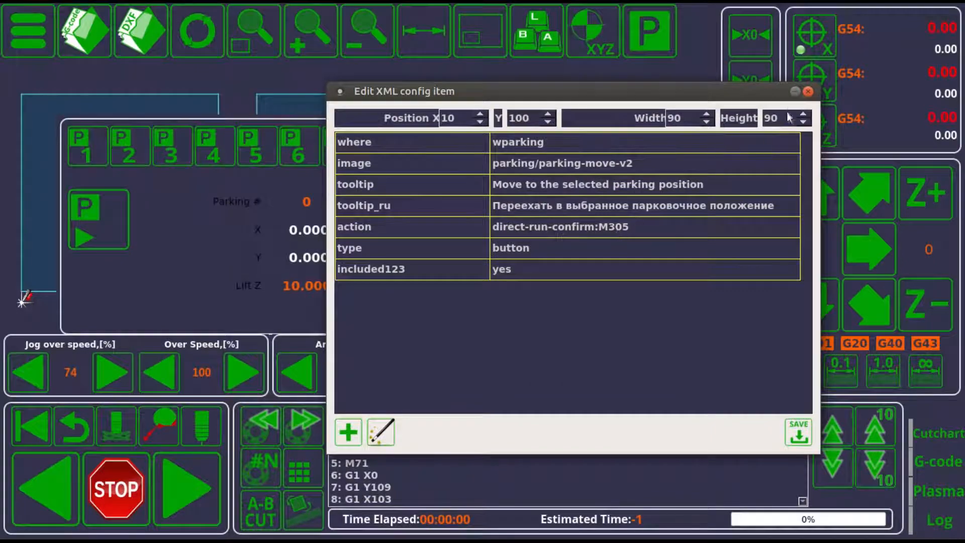
click(808, 91)
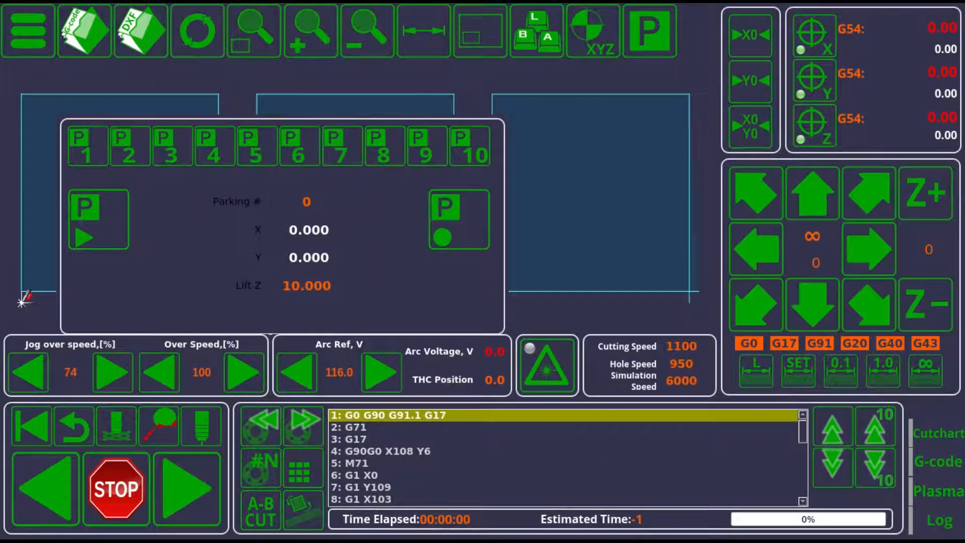
Switch to the file manager and check the X1366P profile's macros folder for the M305 and M306 macros.
key(alt+Tab)
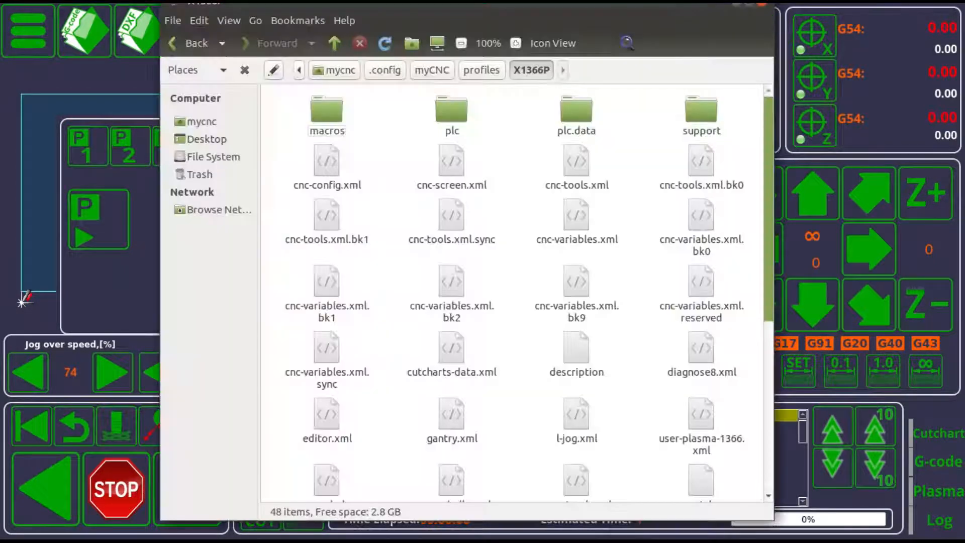
double_click(325, 113)
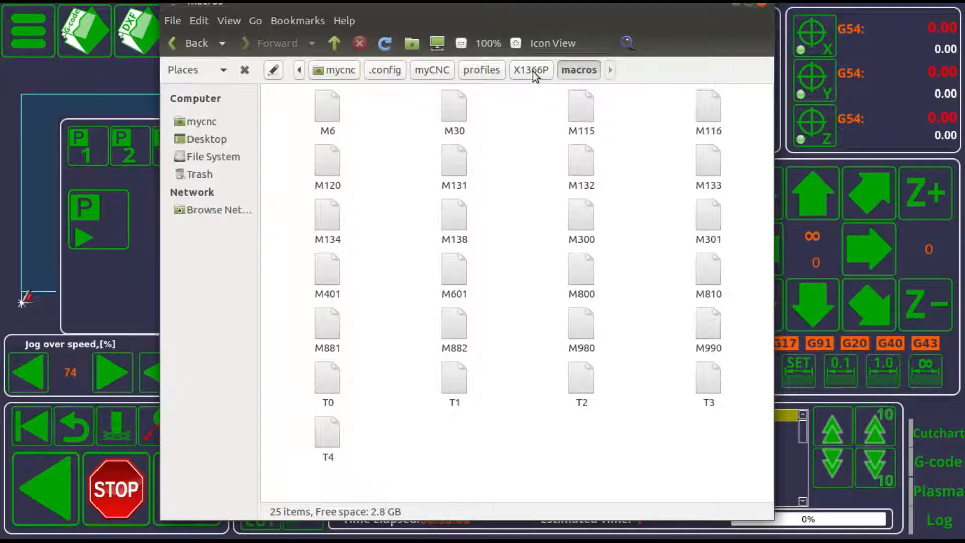
click(474, 74)
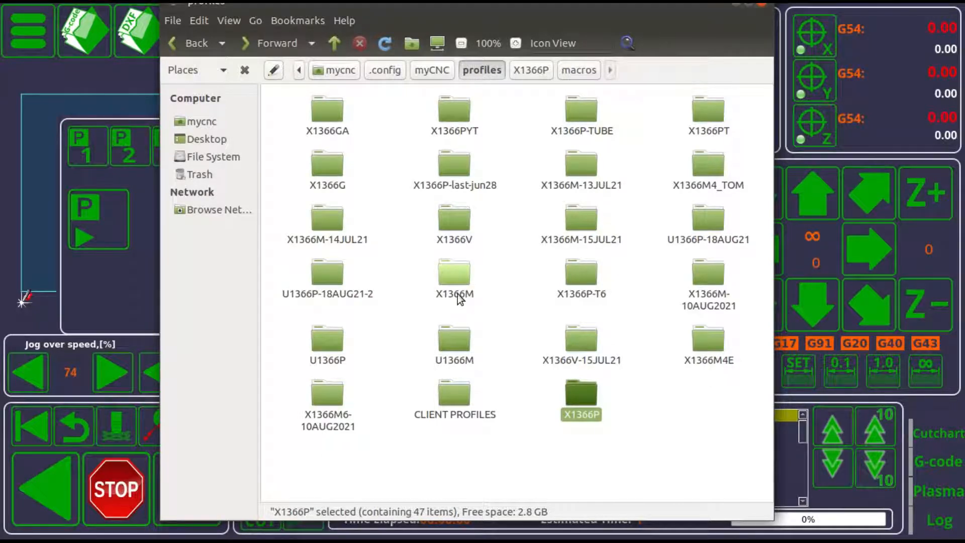
Copy the M305 and M306 macros from the X1366M profile's macros folder into the X1366P profile's macros folder.
double_click(454, 269)
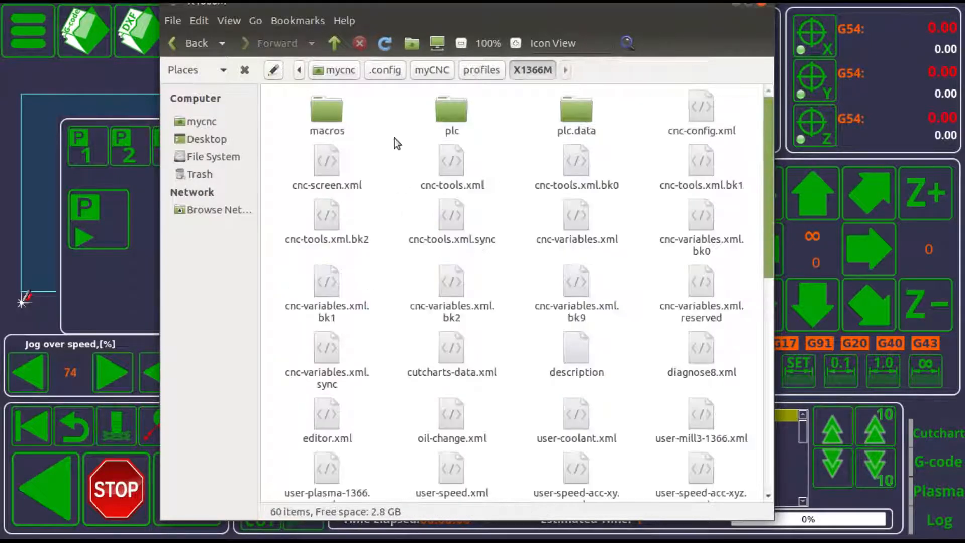
click(326, 111)
double_click(327, 111)
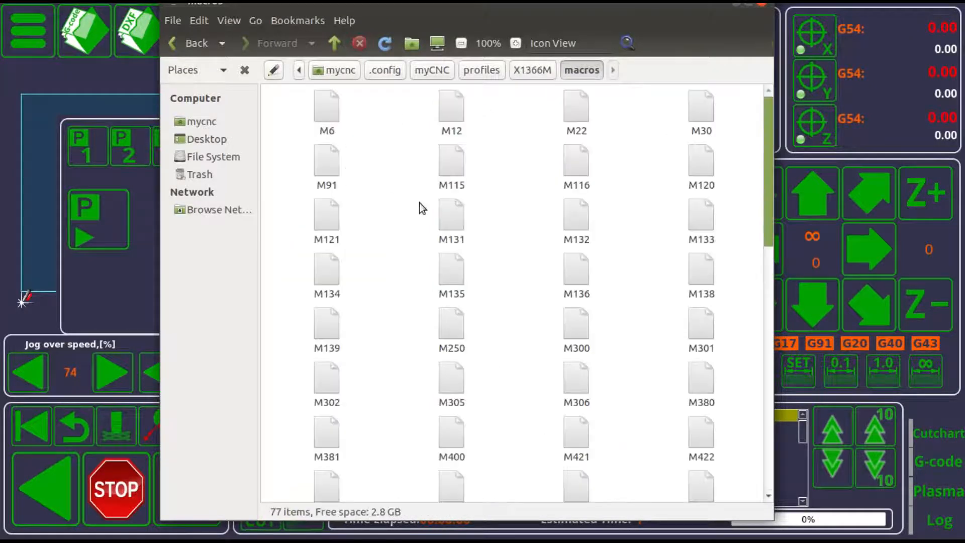
scroll(523, 234, down, 5)
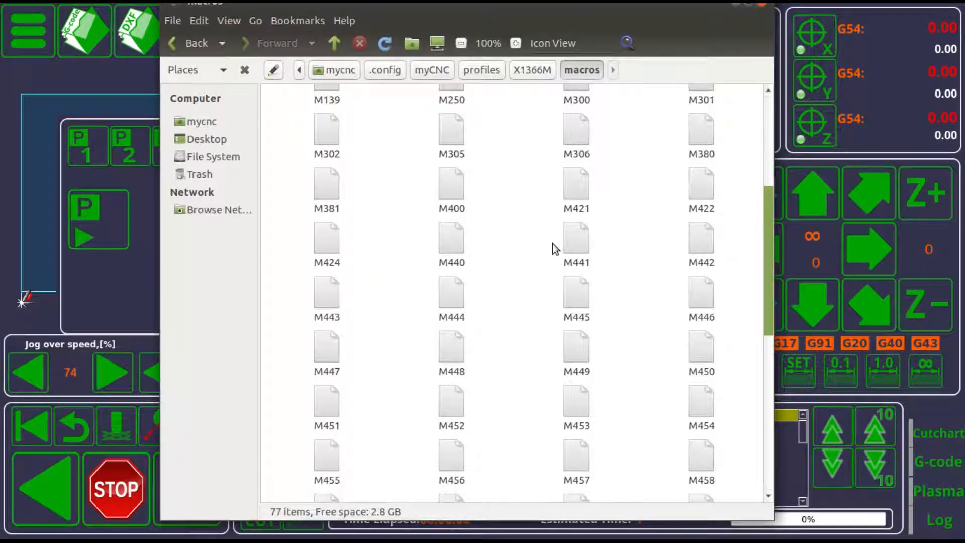
click(445, 130)
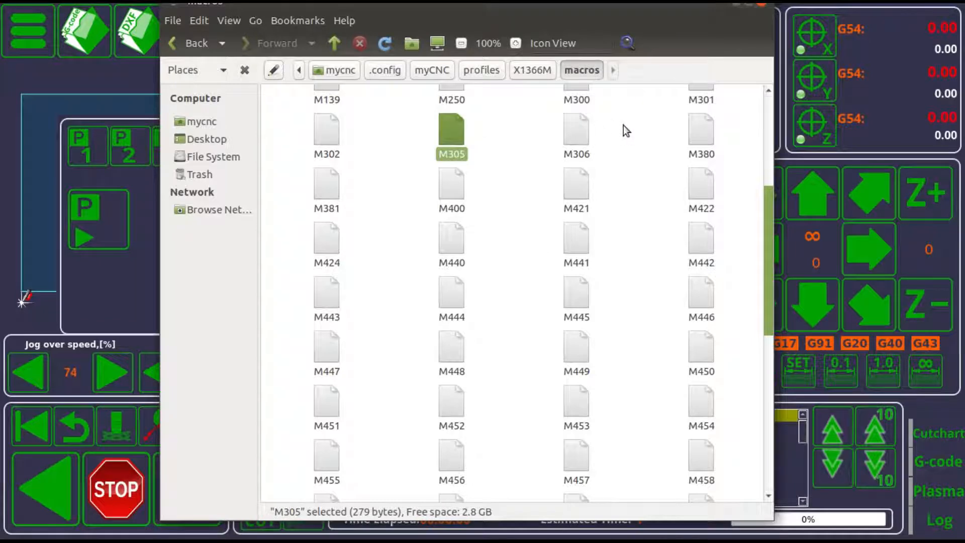
ctrl+click(576, 126)
right_click(576, 126)
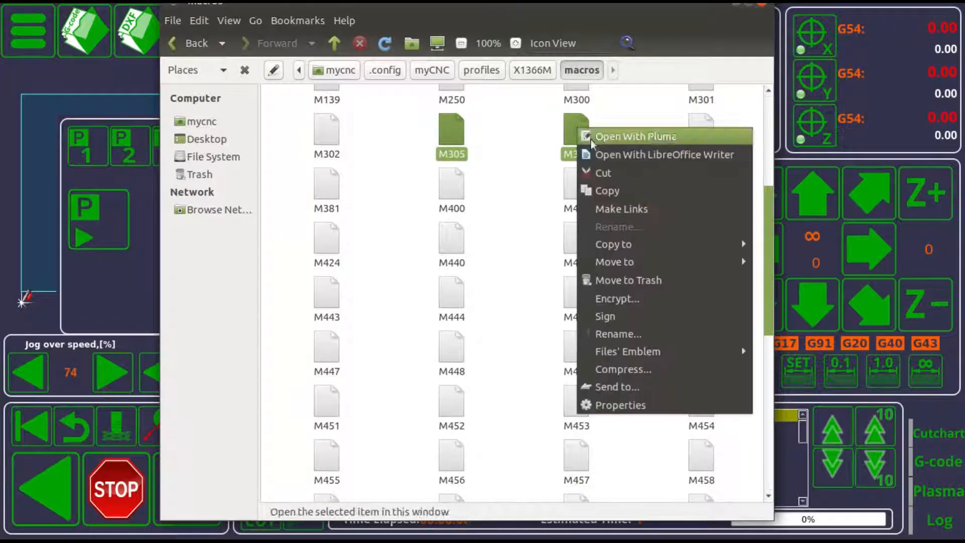
click(613, 191)
click(484, 69)
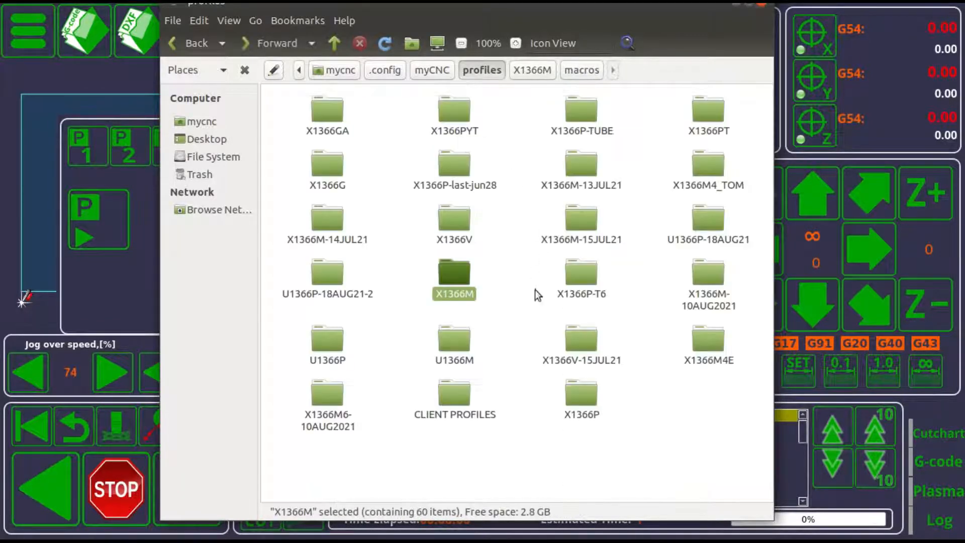
double_click(566, 385)
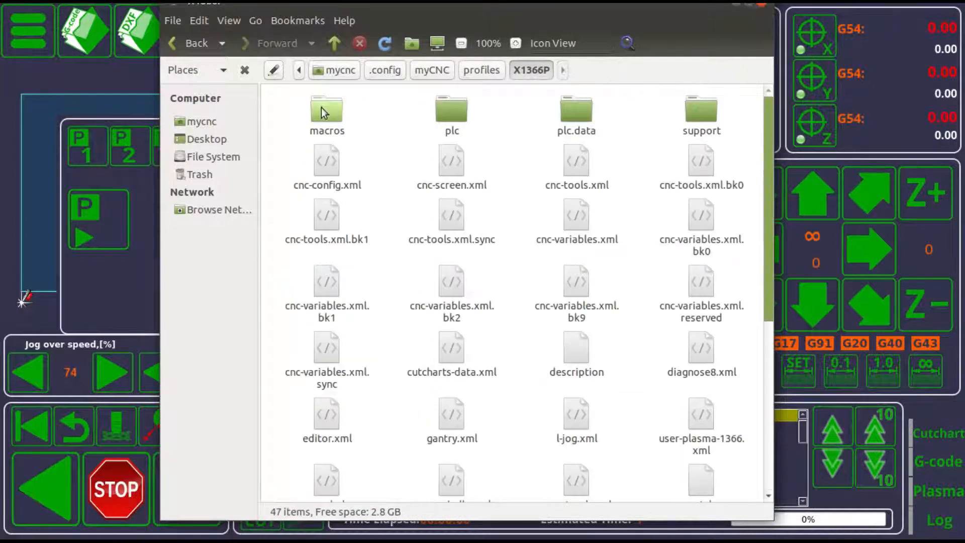
double_click(322, 107)
right_click(415, 428)
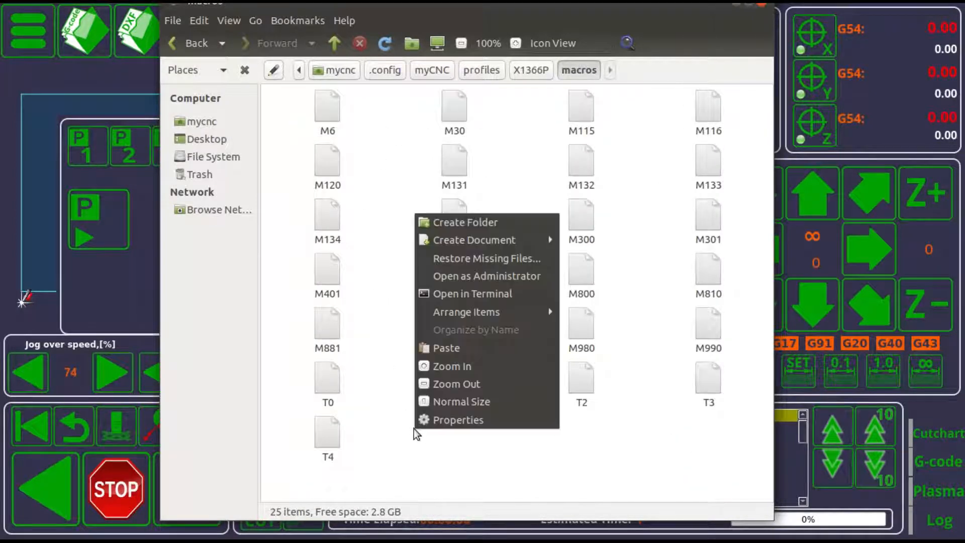
click(456, 348)
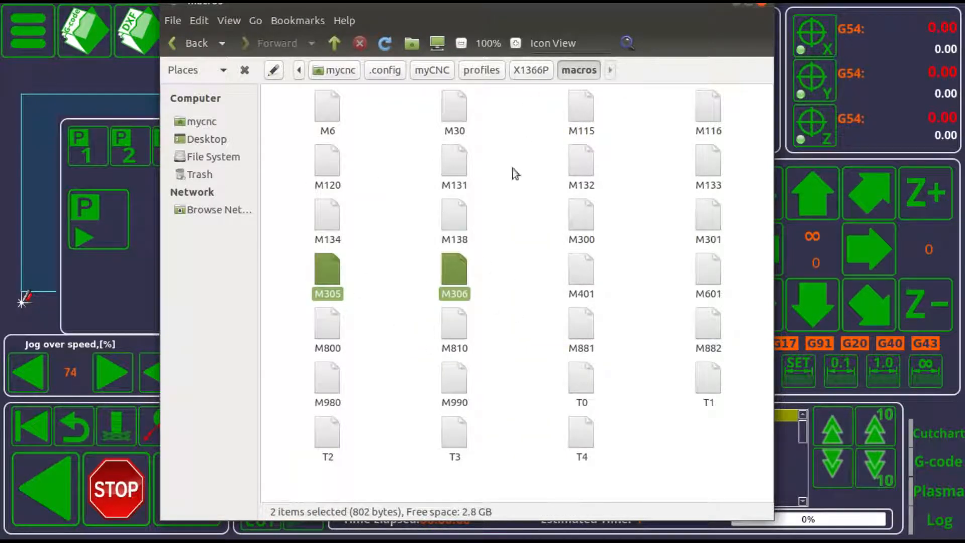
Return to myCNC and jog the machine to about X 20.62, Y 18.42.
click(129, 185)
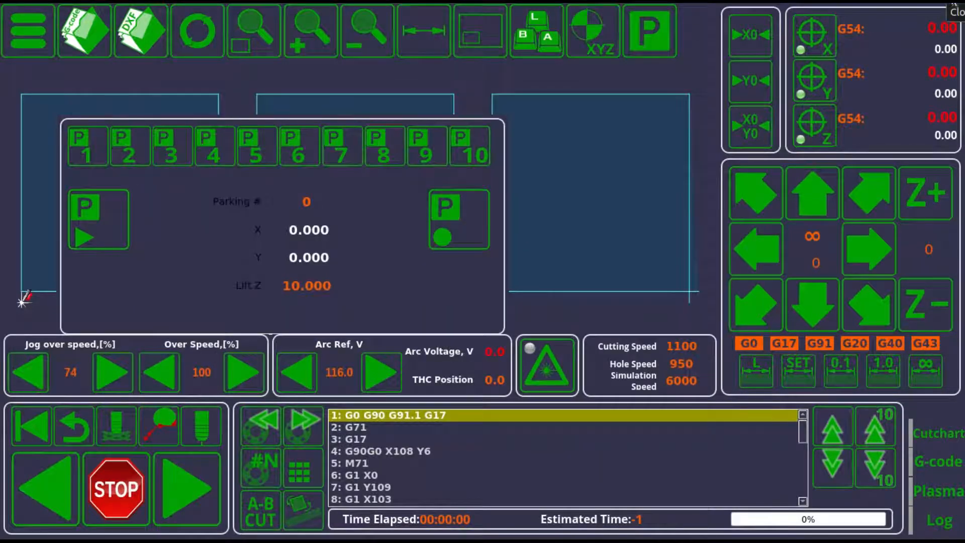
key(Escape)
key(Escape)
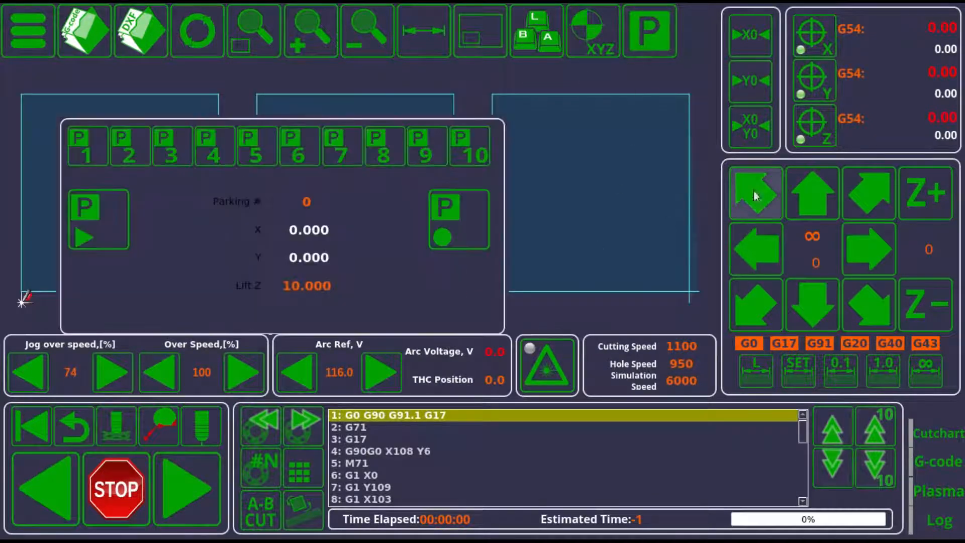
click(856, 244)
click(757, 253)
click(816, 204)
click(826, 189)
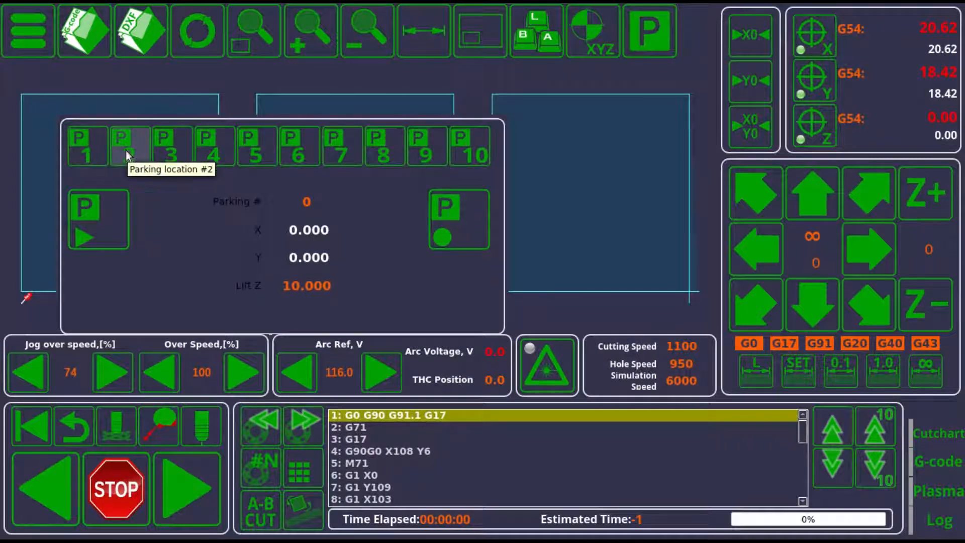
Select parking location 1 and save the current machine position to it, confirming the prompt.
click(90, 153)
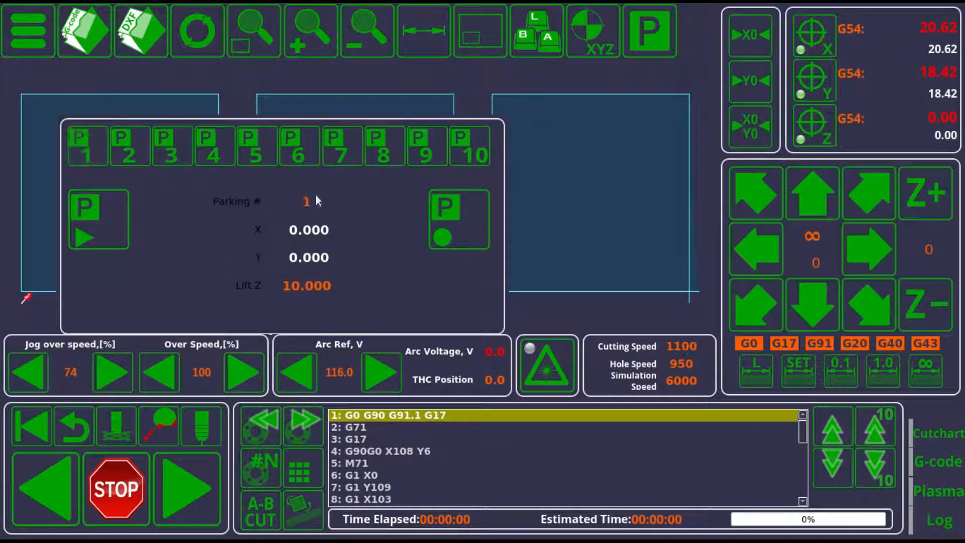
click(468, 219)
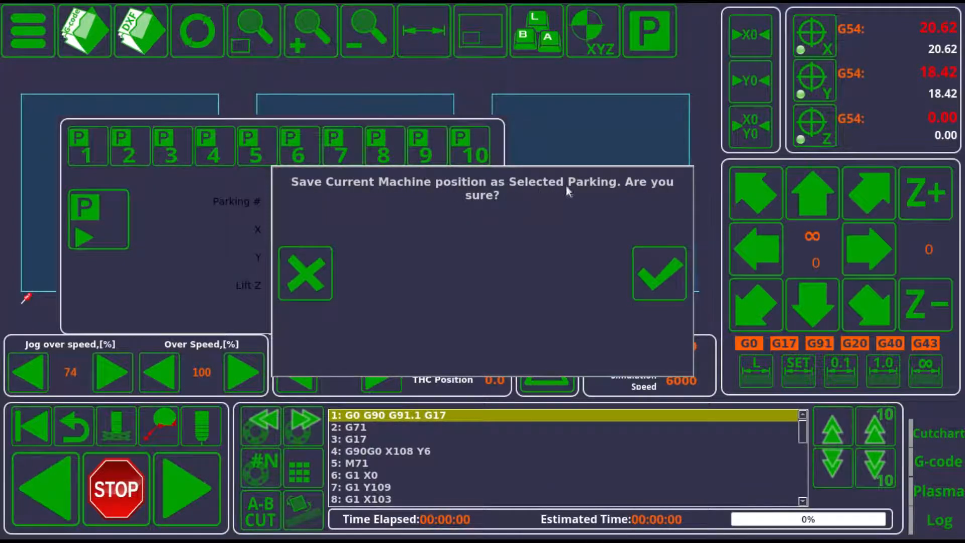
click(636, 276)
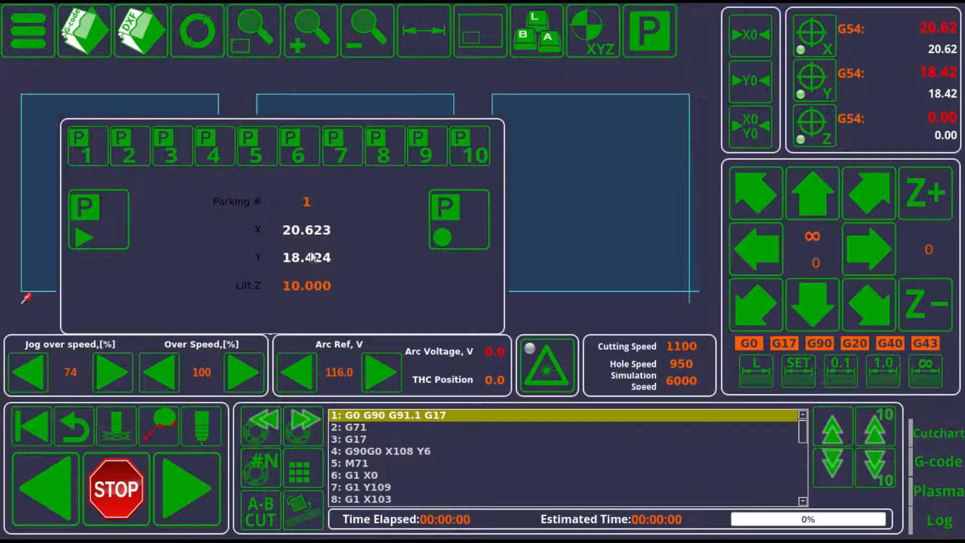
Jog the machine to about X 47.38, Y 38.15 and send it back to parking position 1, confirming the move.
click(864, 252)
click(822, 209)
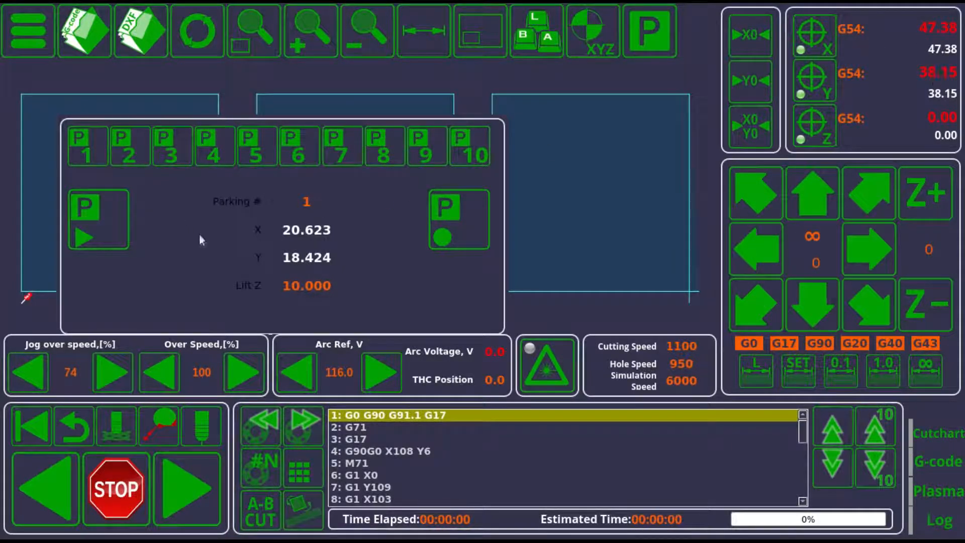
click(101, 219)
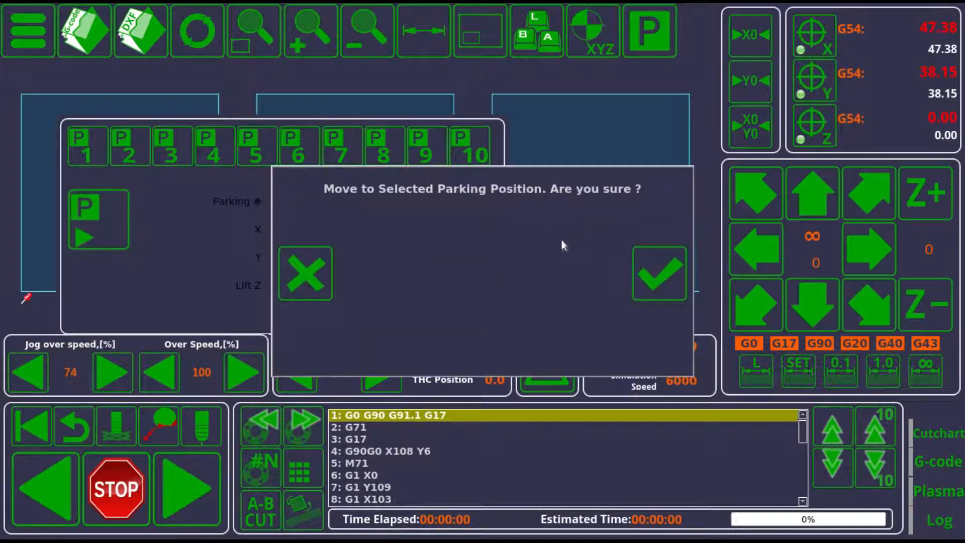
click(671, 269)
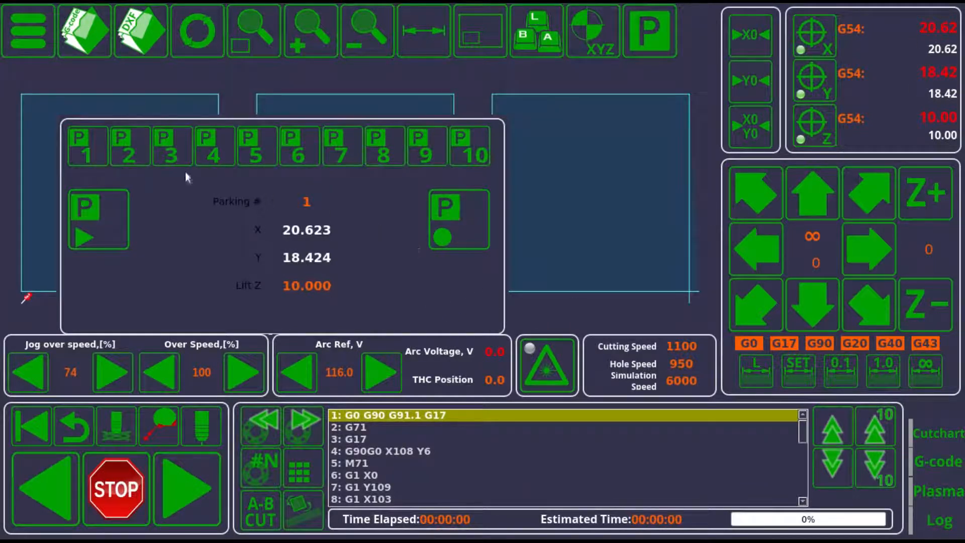
Select parking locations 2, 3 and 4 in turn and close the parking popup.
click(114, 137)
click(167, 144)
click(216, 142)
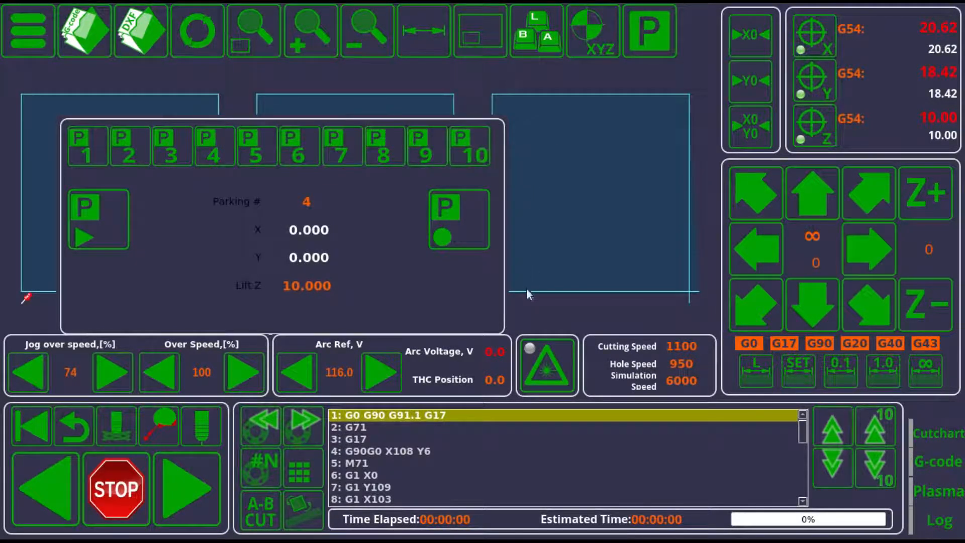
click(647, 49)
Check the Parking #1 X and Y coordinates in the Parking Coordinates settings and return to the main screen.
click(32, 53)
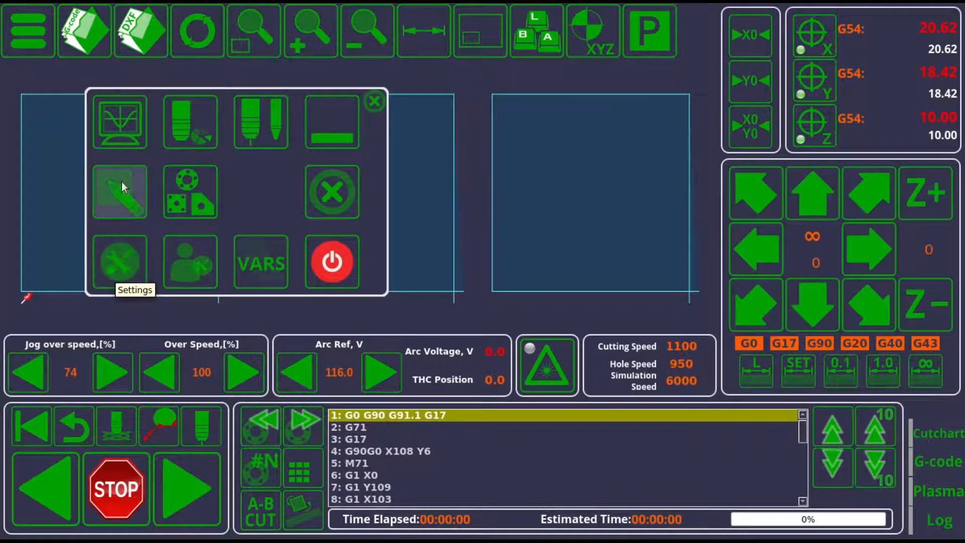
click(127, 262)
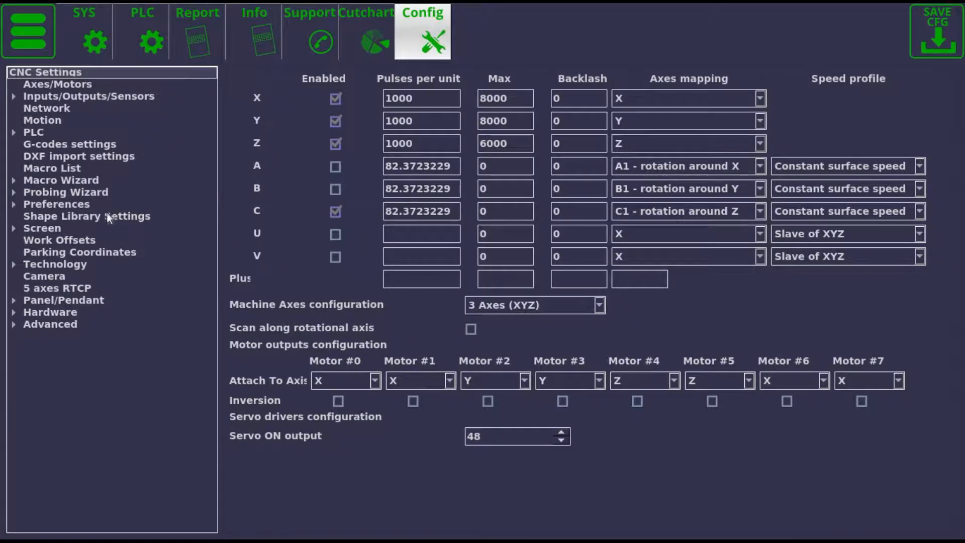
click(73, 252)
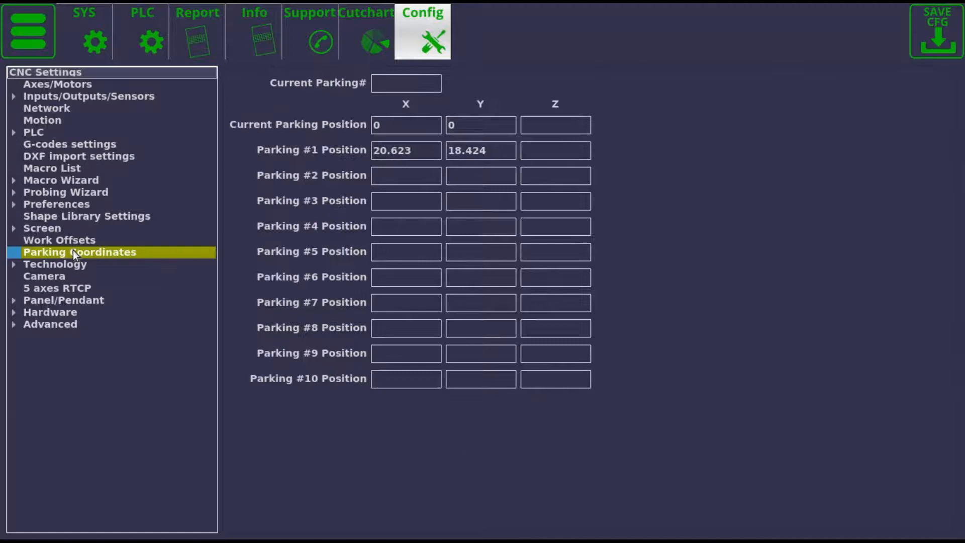
click(420, 151)
click(488, 151)
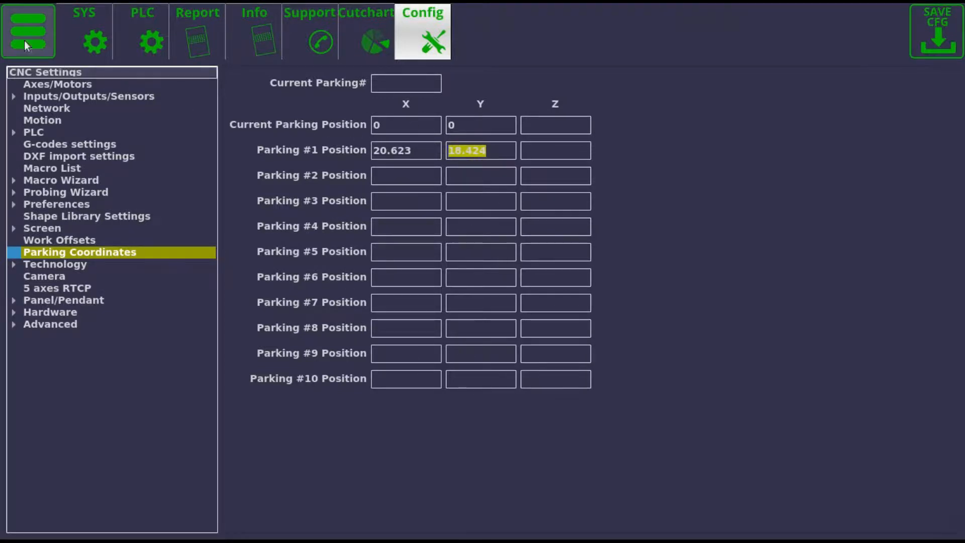
click(29, 28)
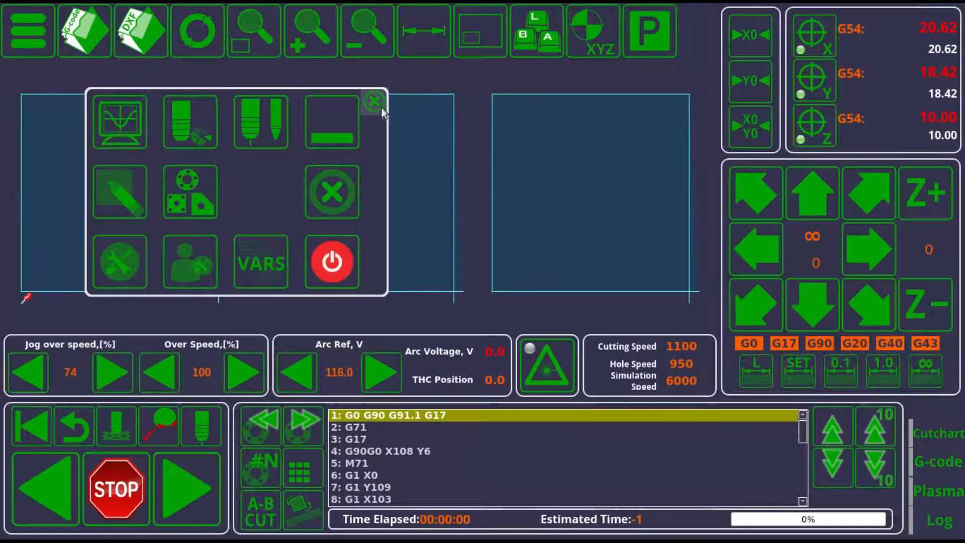
click(381, 108)
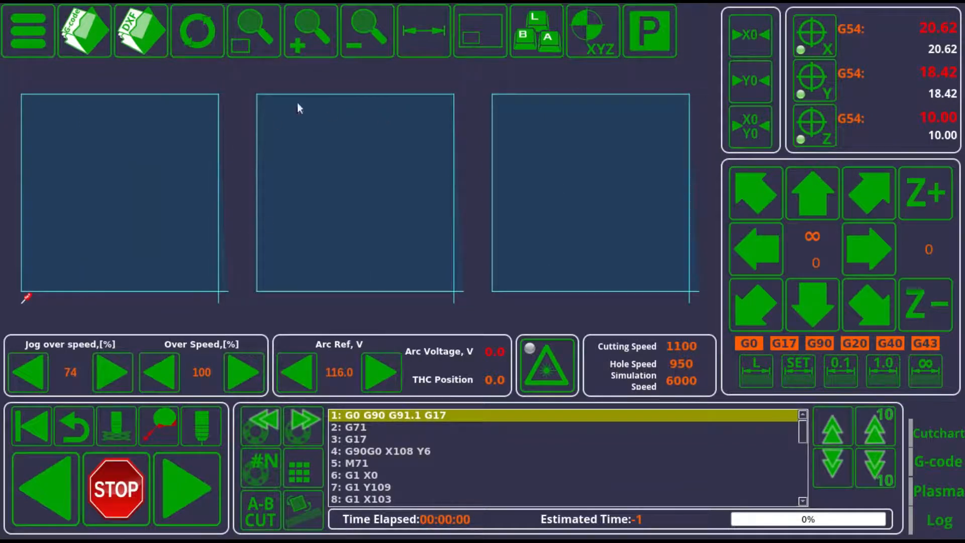
Toggle the parking popup open and closed on the main screen to check that its button works.
click(649, 31)
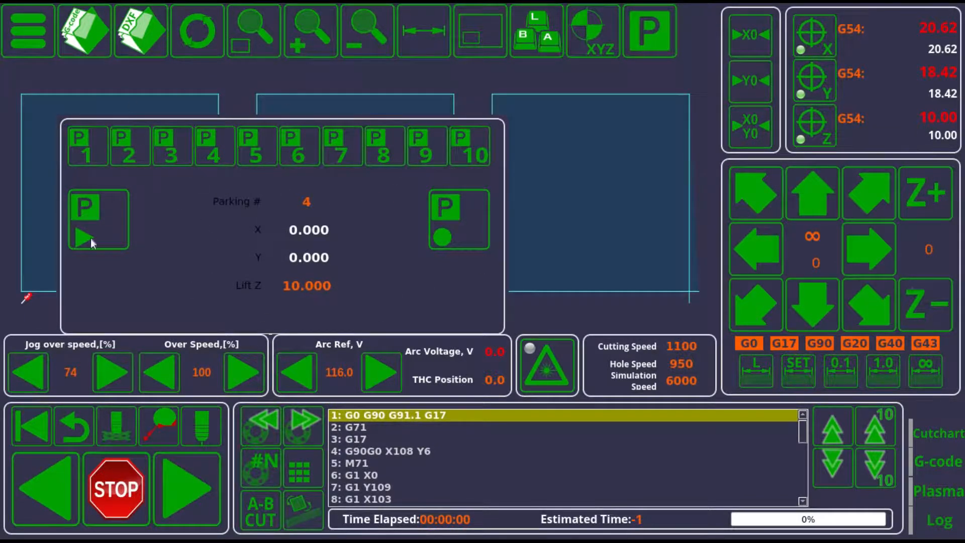
click(646, 32)
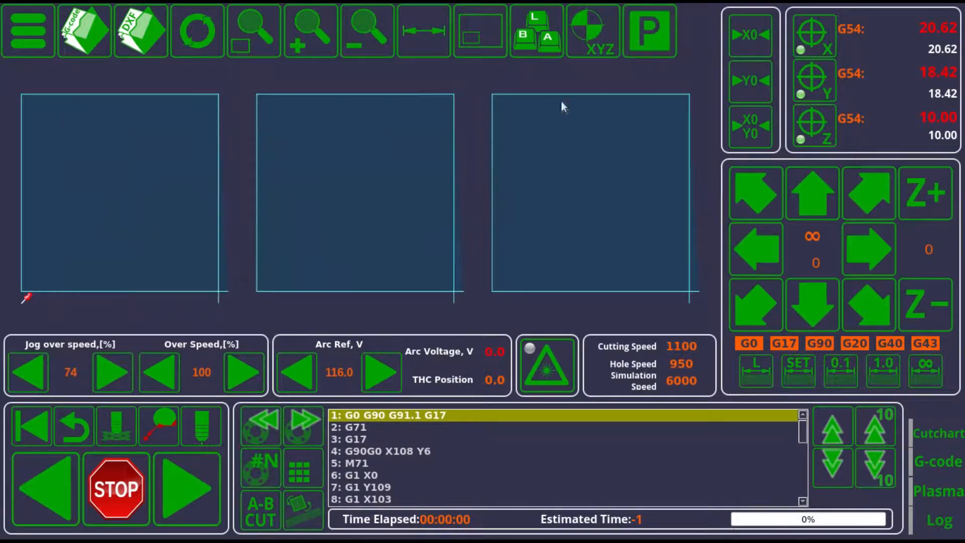
click(663, 34)
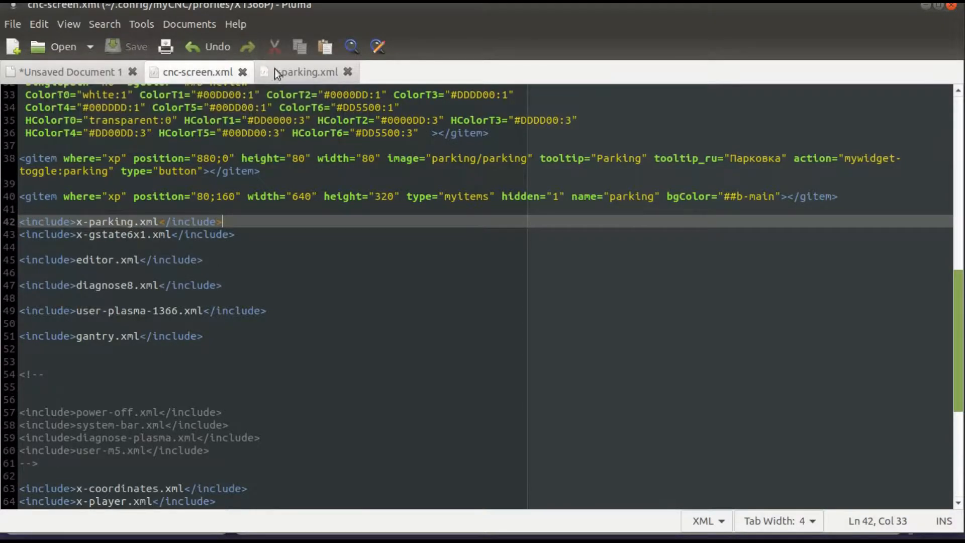
Switch to the Pluma text editor and show the x-parking.xml code for the parking popup.
click(297, 73)
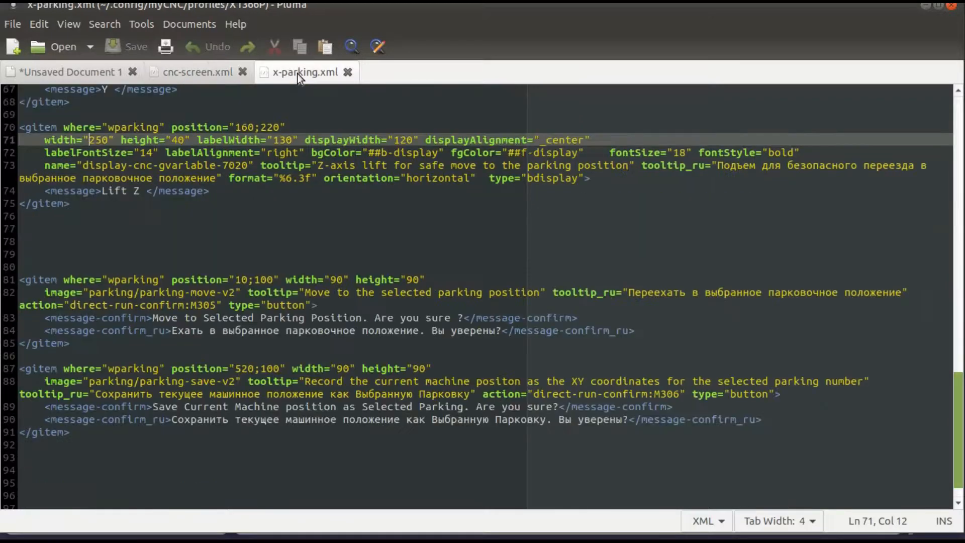